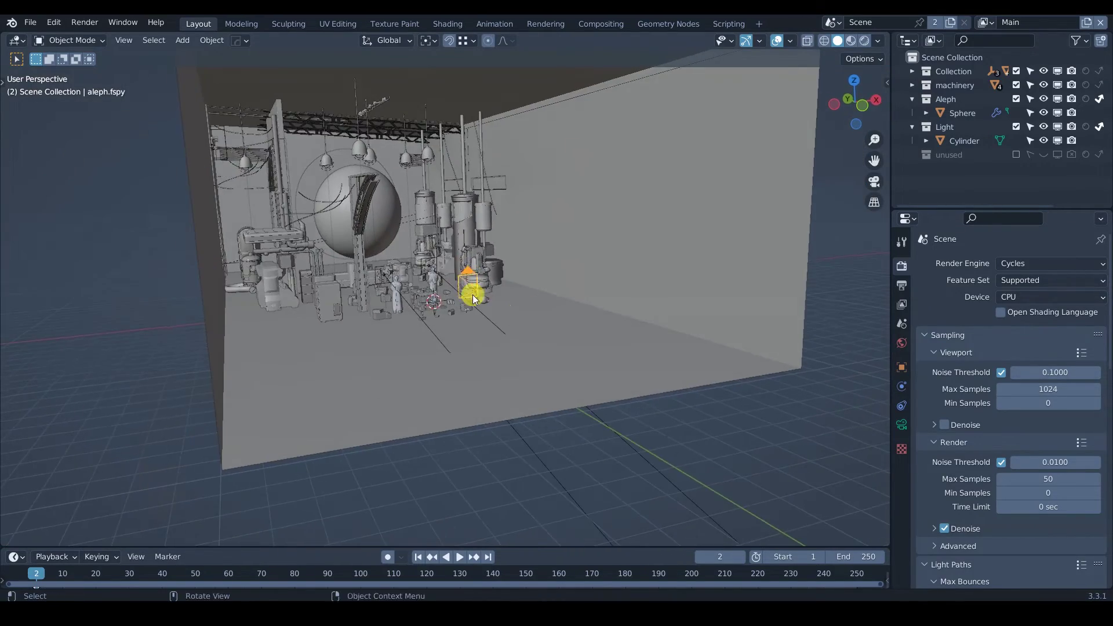
# - Zoom and orbit around the warehouse to face the camera beside the machinery and workers
pyautogui.scroll(5, 472, 295)
pyautogui.scroll(-3, 481, 278)
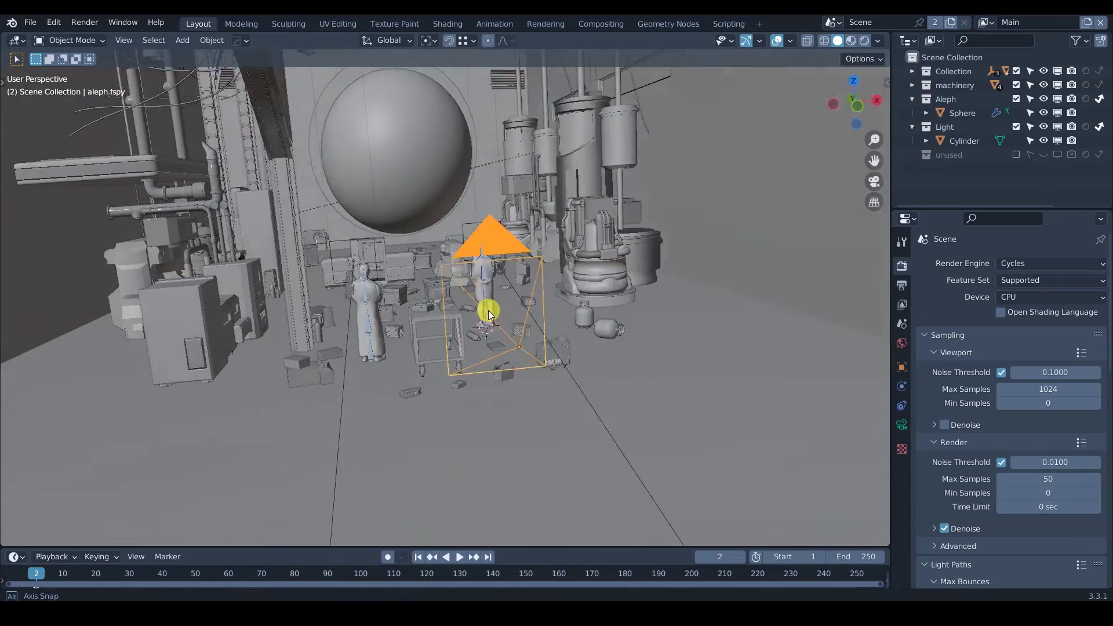
pyautogui.moveTo(489, 311); pyautogui.dragTo(547, 266, button='middle')
pyautogui.scroll(3, 489, 364)
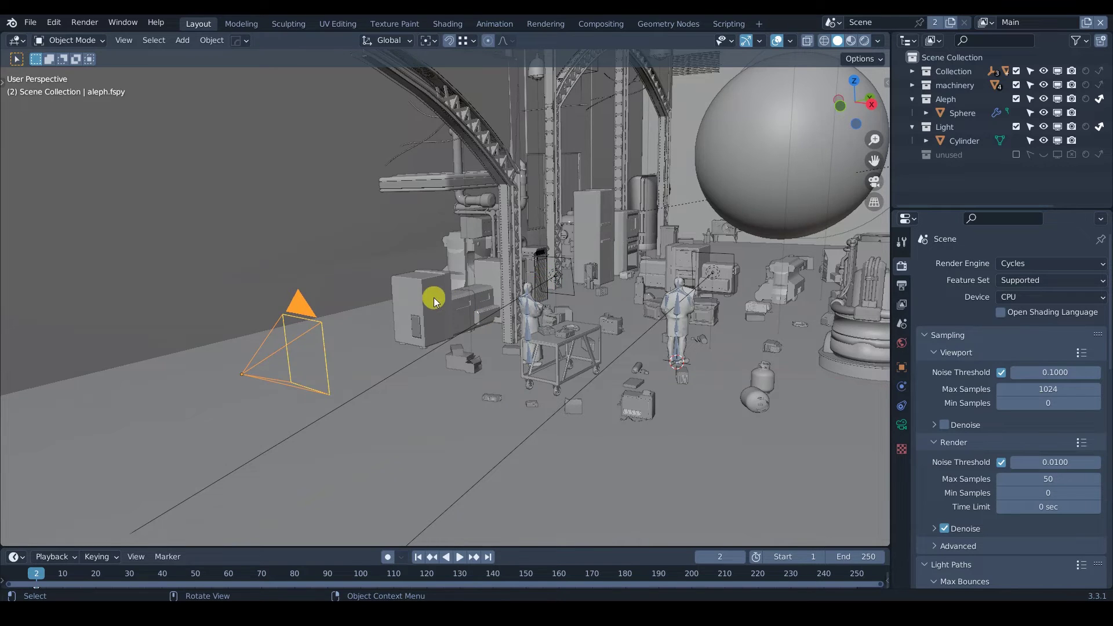
pyautogui.moveTo(433, 298); pyautogui.dragTo(487, 294, button='middle')
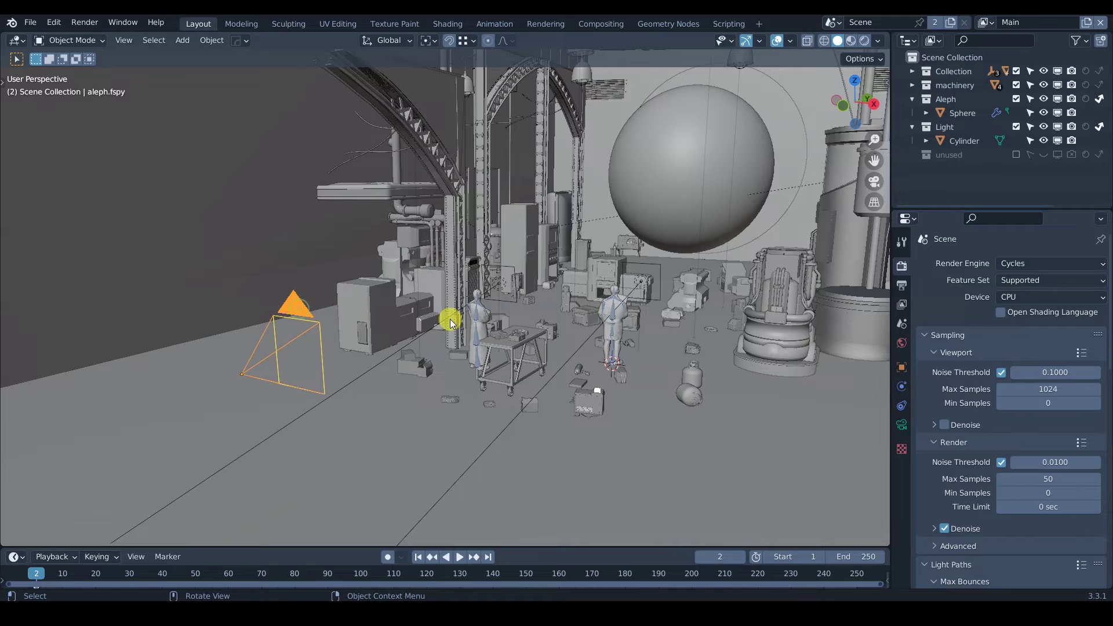
# - Enable the Mist pass under View Layer Passes > Data, alongside Combined
pyautogui.click(903, 305)
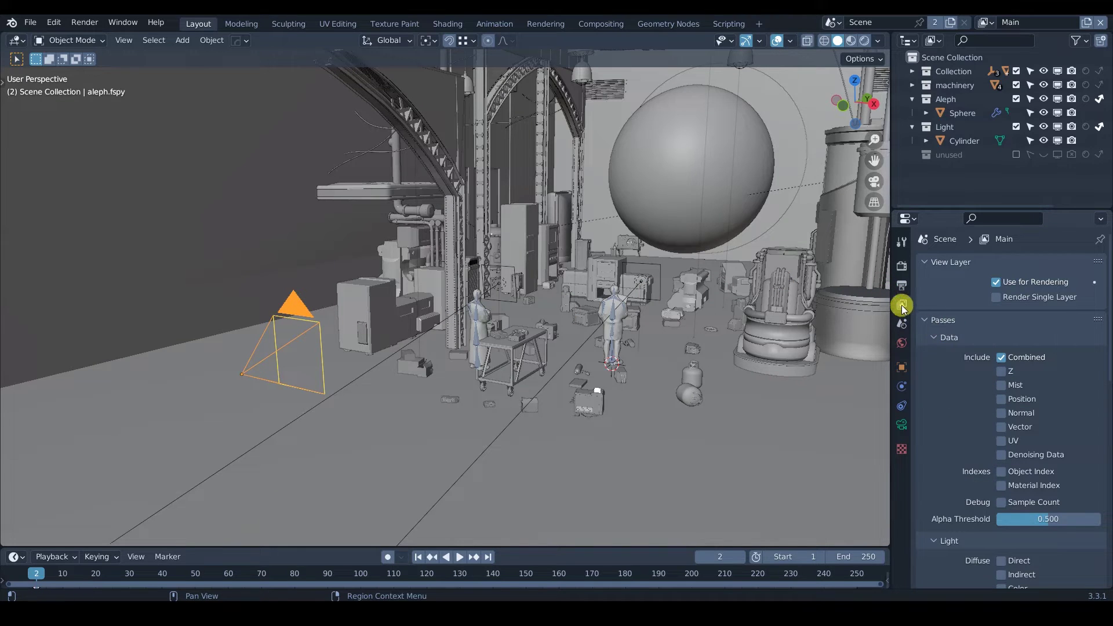
pyautogui.click(934, 322)
pyautogui.click(931, 320)
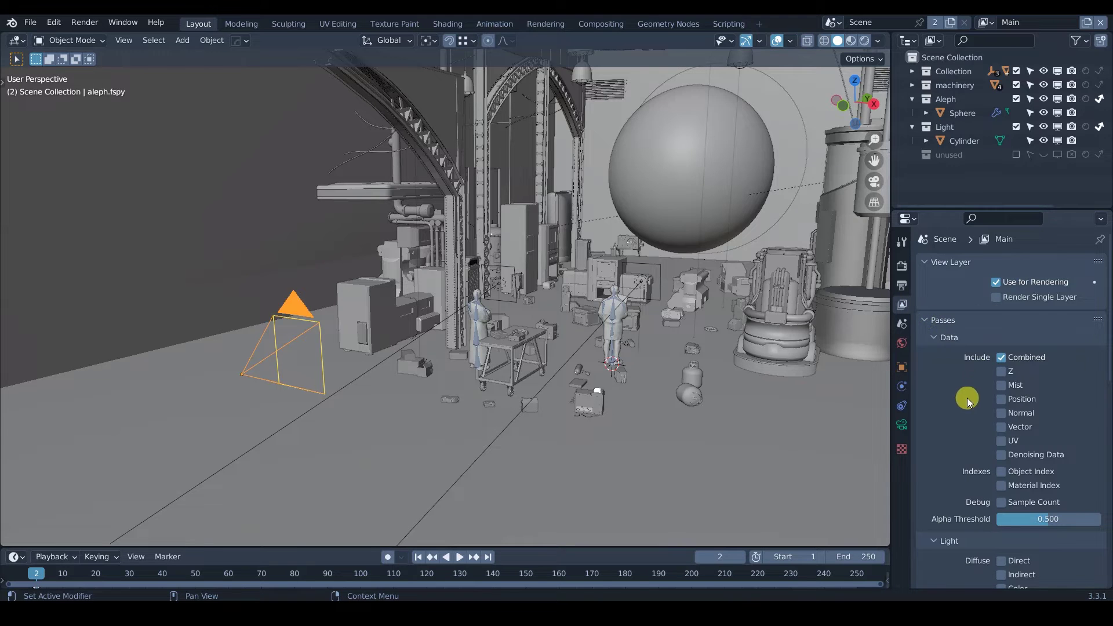
pyautogui.scroll(-1, 964, 351)
pyautogui.scroll(-4, 963, 350)
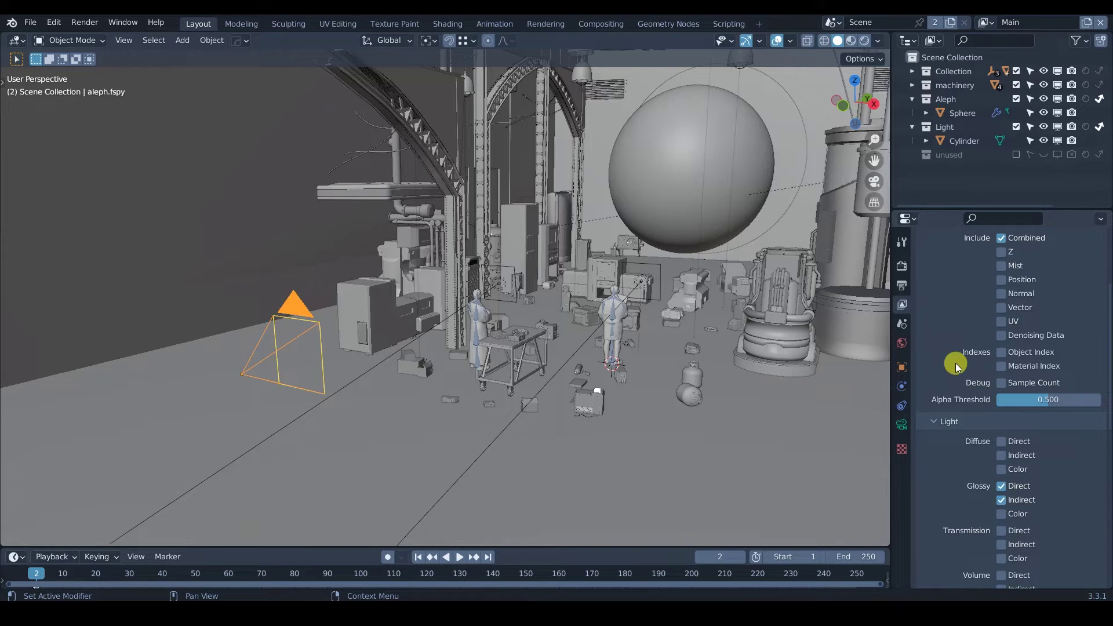
pyautogui.scroll(-3, 948, 348)
pyautogui.scroll(5, 940, 339)
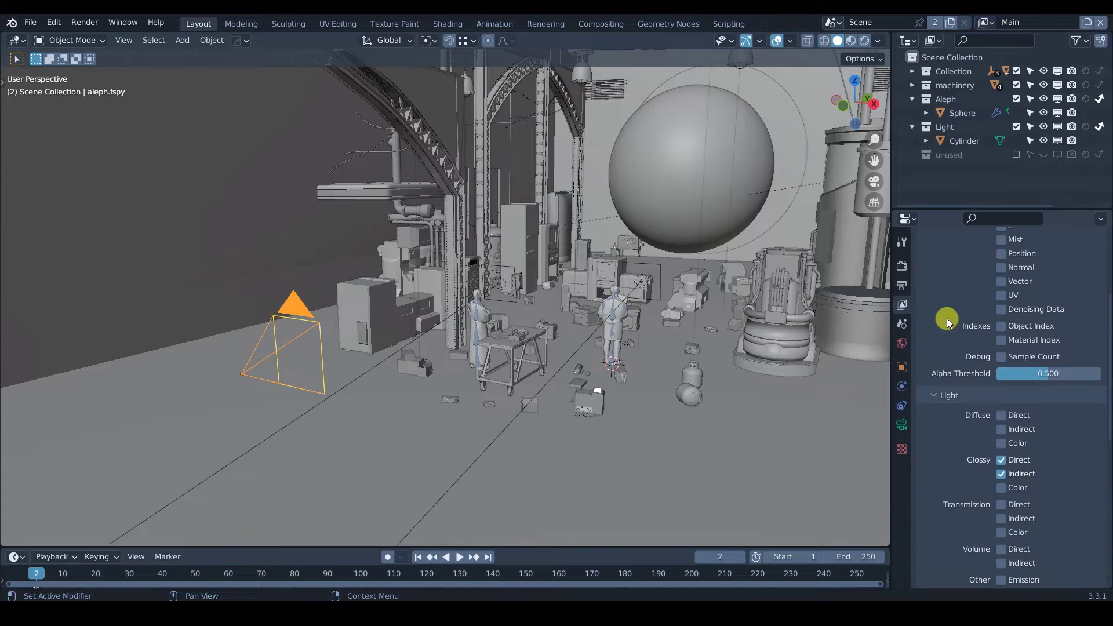
pyautogui.scroll(1, 957, 321)
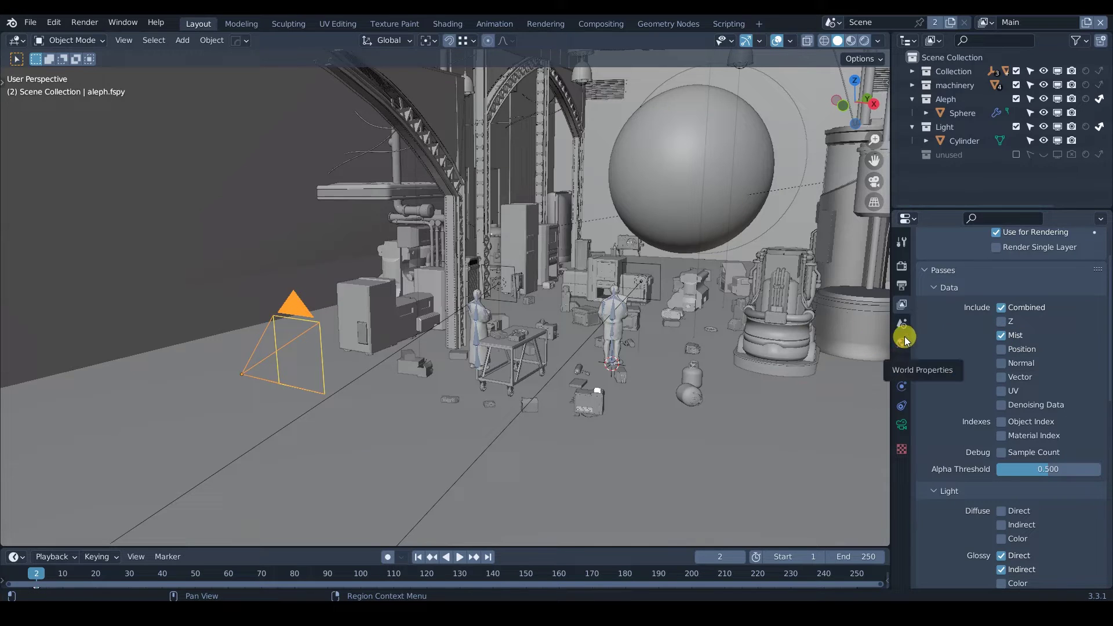
# - Glance at the Render and Output settings, then return to the view layer passes
pyautogui.click(901, 265)
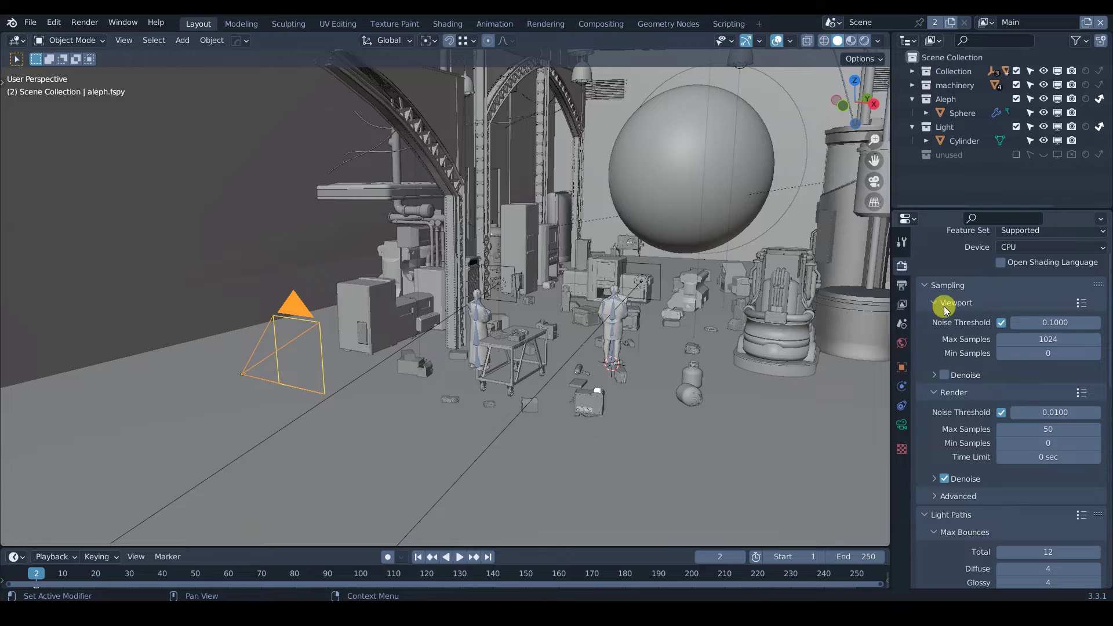
pyautogui.click(901, 287)
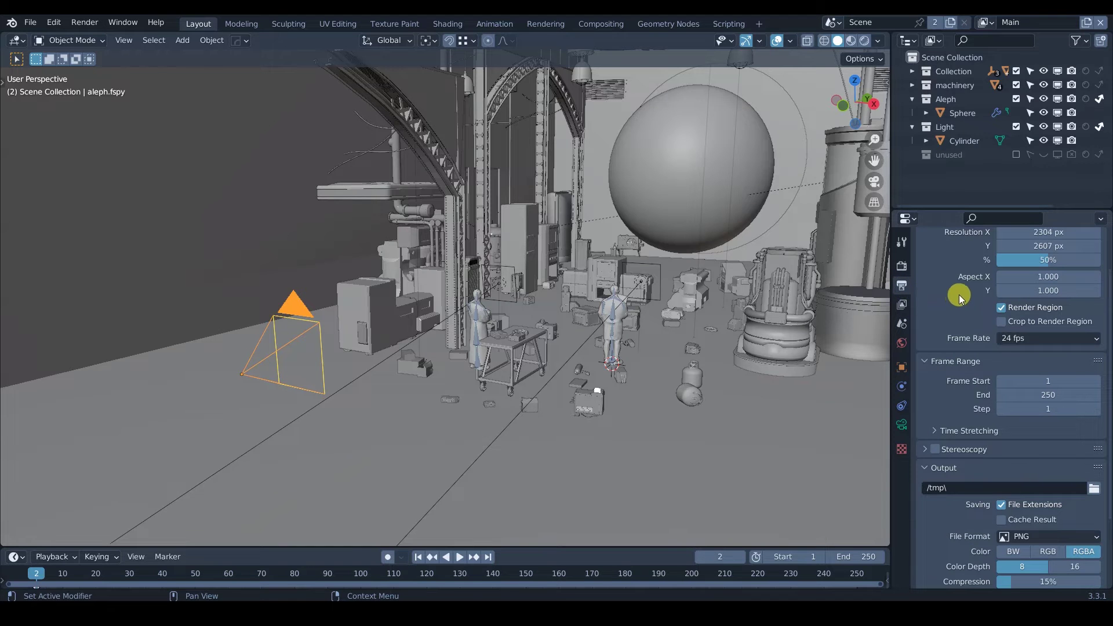
pyautogui.click(902, 303)
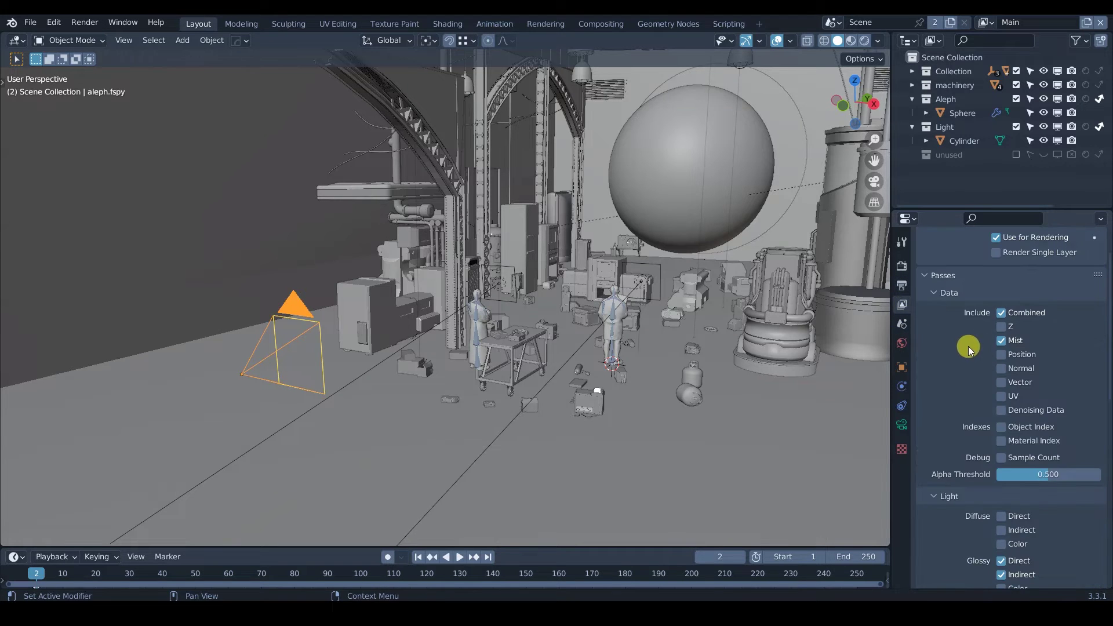
# - Expand the World Mist Pass panel showing Start 0.8 m, Depth 10 m and Quadratic falloff
pyautogui.click(903, 345)
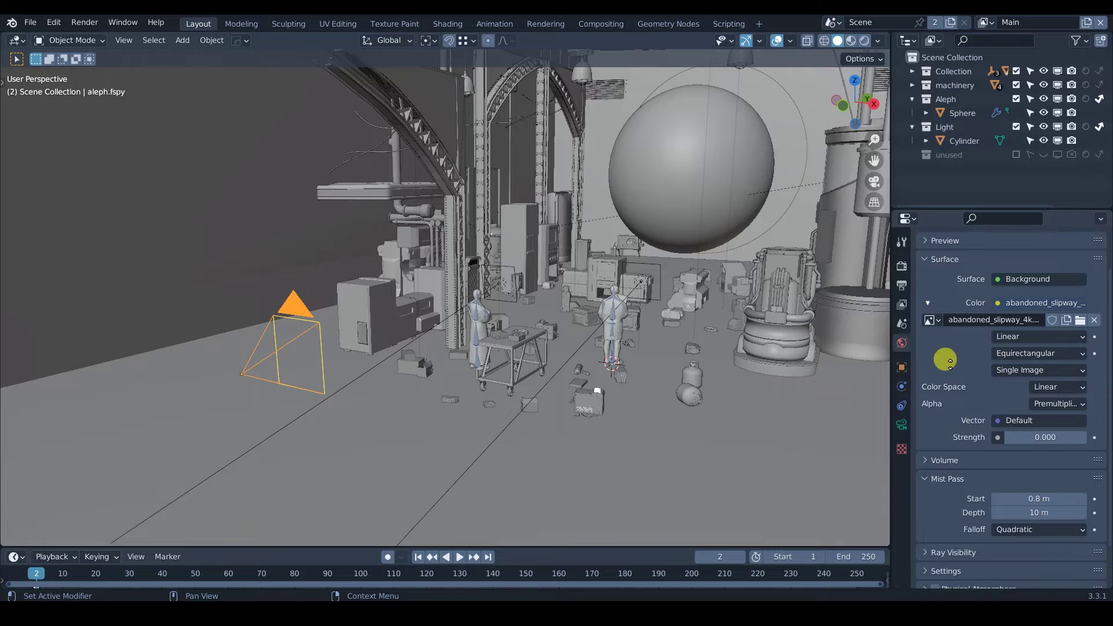
pyautogui.scroll(-2, 943, 318)
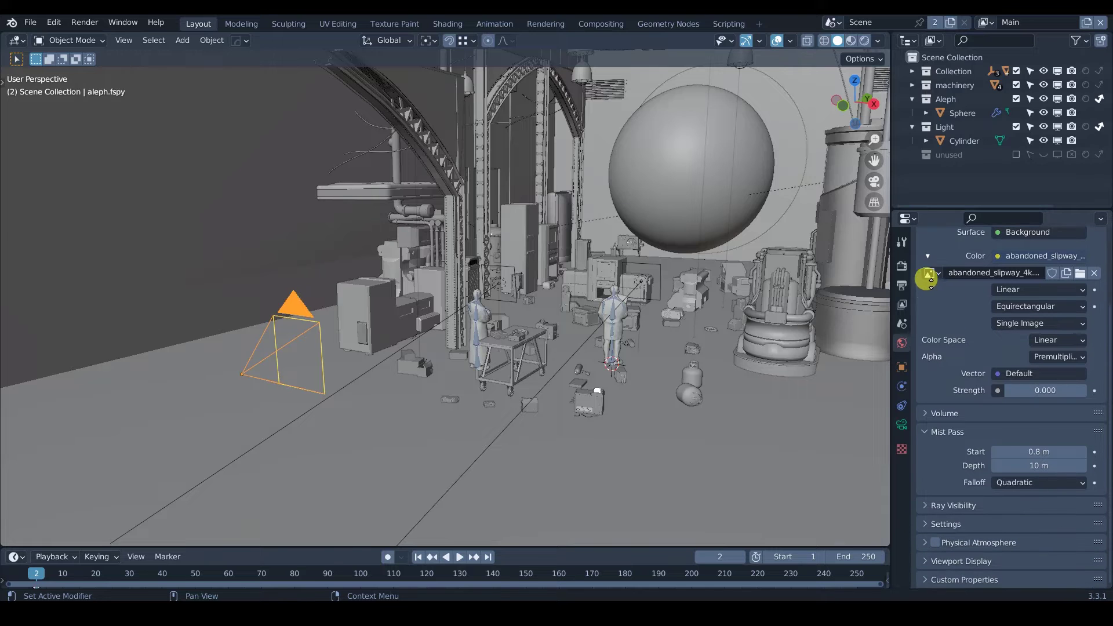
pyautogui.click(928, 434)
pyautogui.click(928, 487)
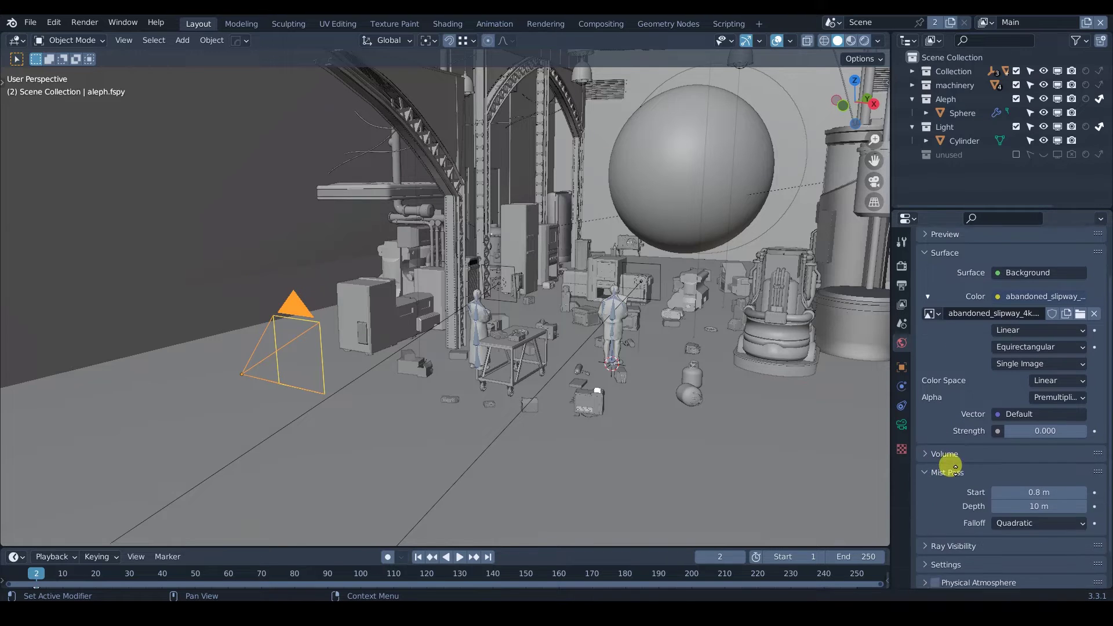
pyautogui.scroll(-2, 954, 466)
# - Compare the World mist settings with the View Layer Mist checkbox, then orbit toward the machinery
pyautogui.click(903, 304)
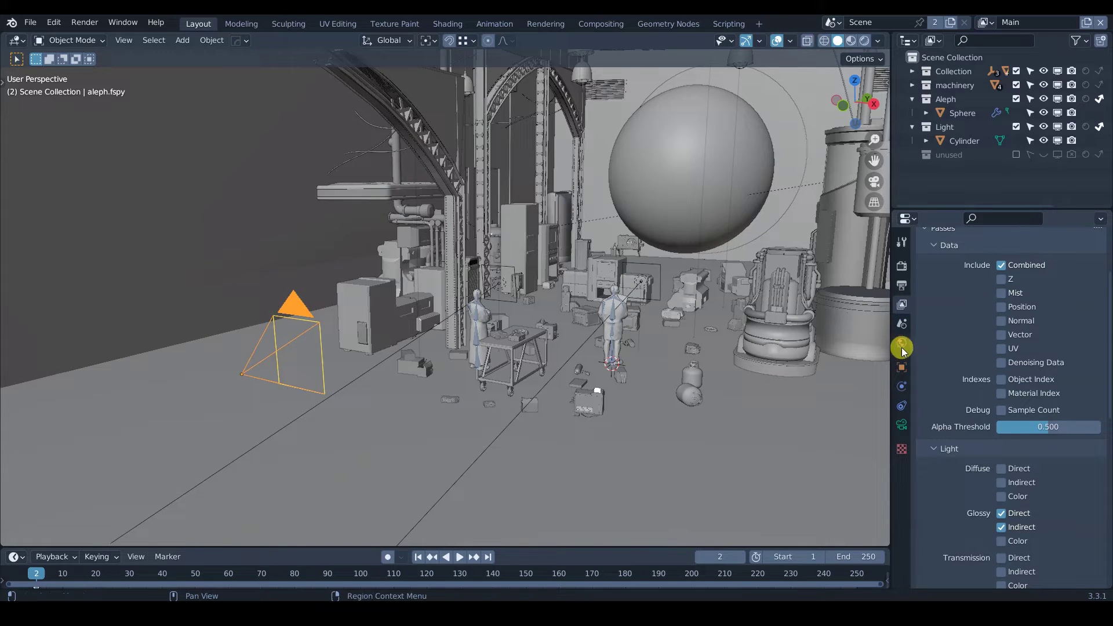
pyautogui.click(902, 342)
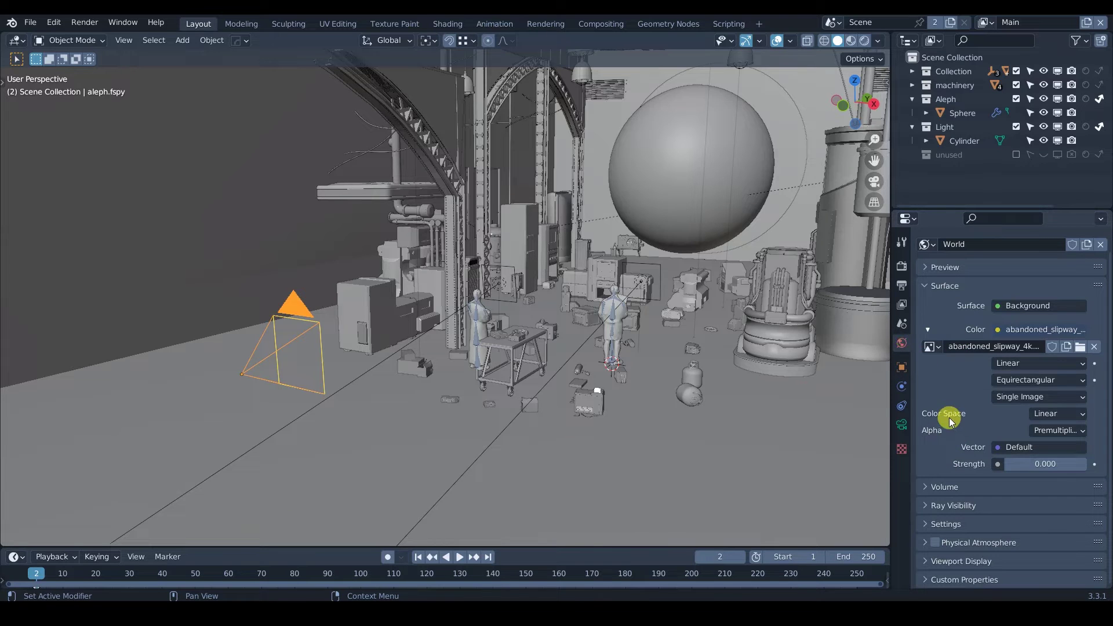
pyautogui.click(903, 303)
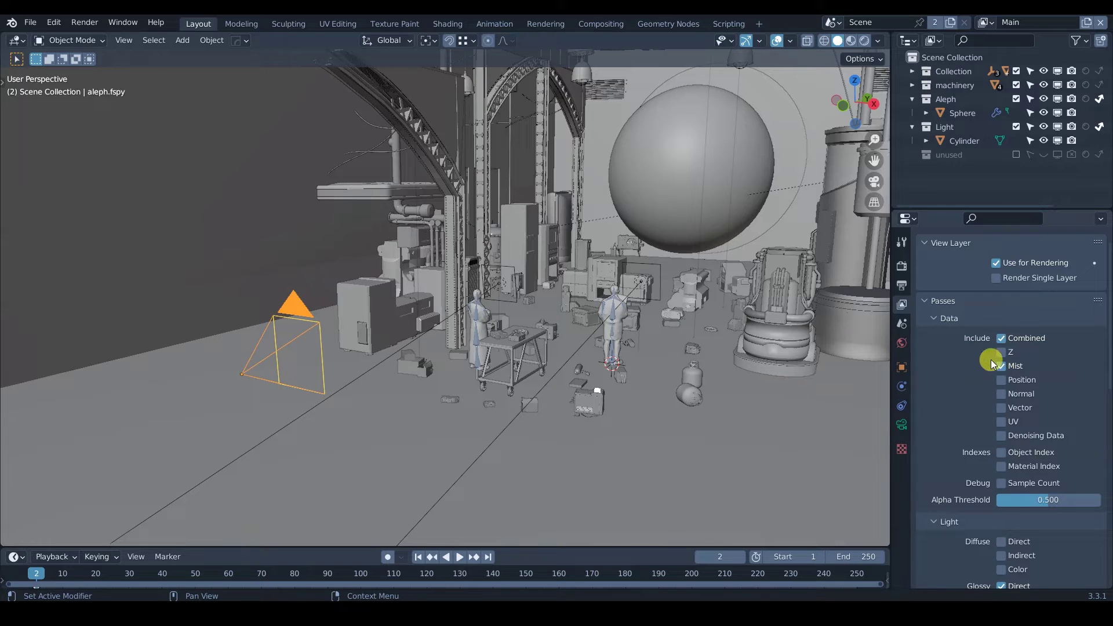
pyautogui.click(903, 343)
pyautogui.scroll(-3, 955, 432)
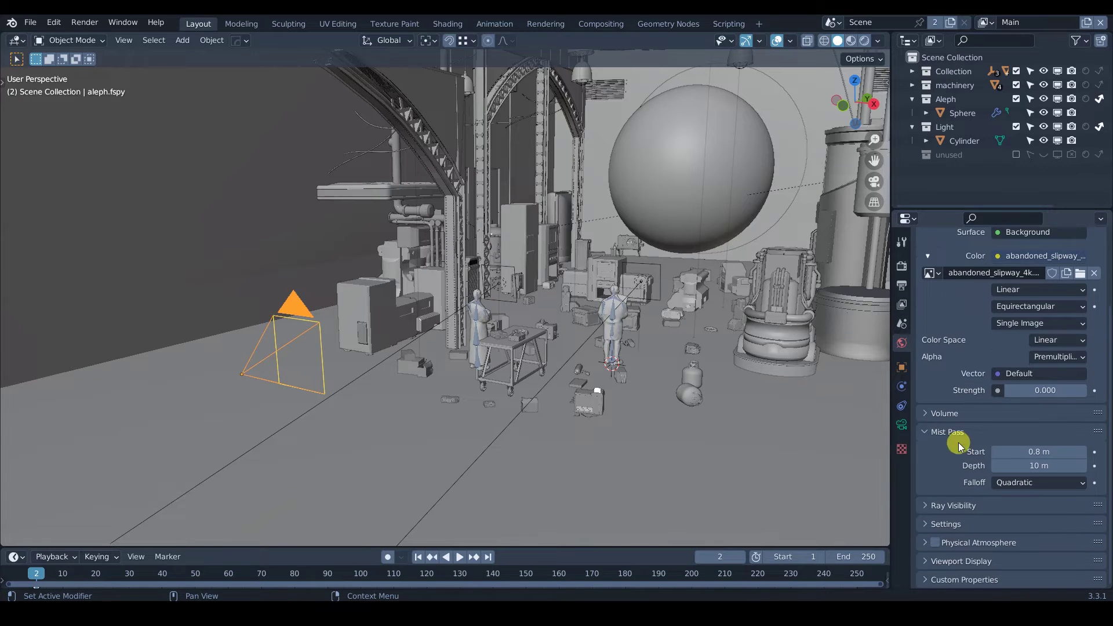
pyautogui.moveTo(644, 435); pyautogui.dragTo(440, 432, button='middle')
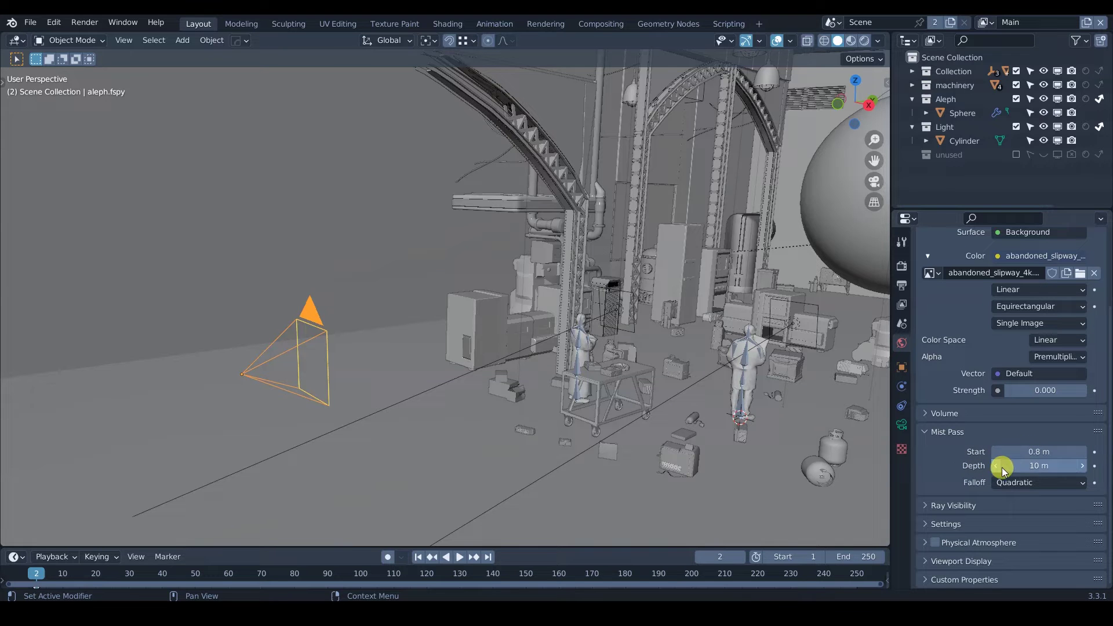
pyautogui.moveTo(453, 412); pyautogui.dragTo(449, 384, button='middle')
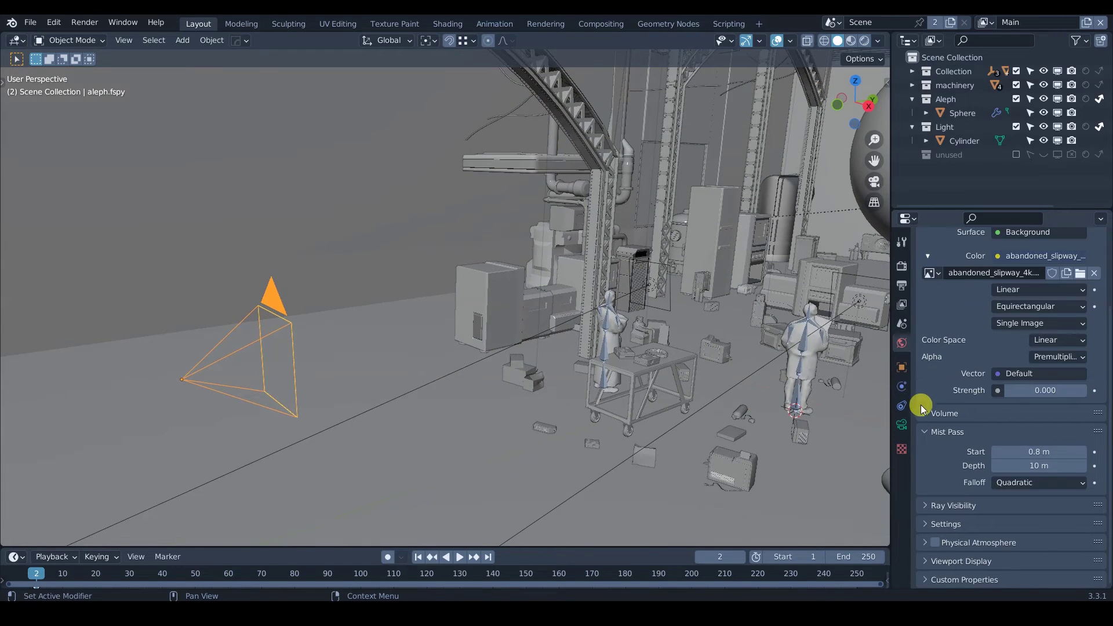
# - Select the camera and tick Show Mist in its Viewport Display settings
pyautogui.click(275, 302)
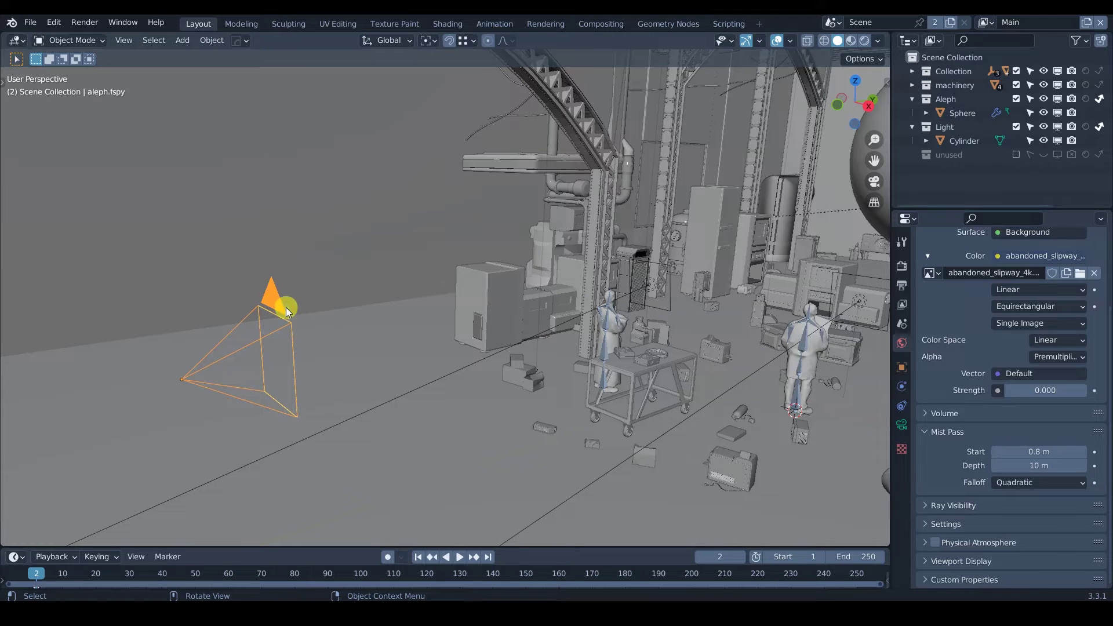
pyautogui.click(902, 425)
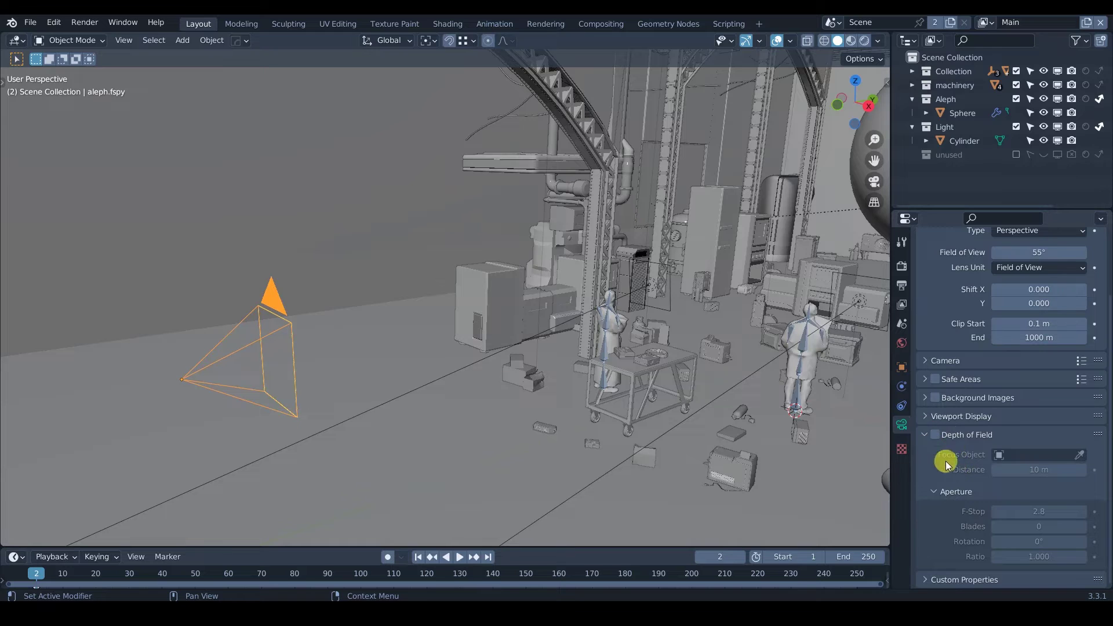
pyautogui.click(926, 435)
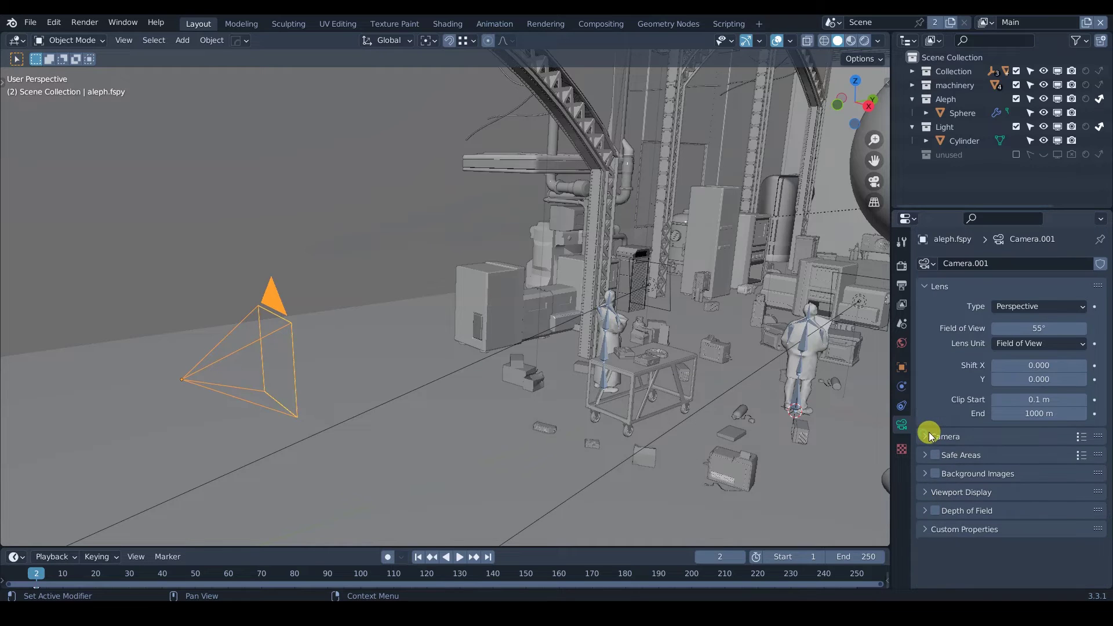
pyautogui.click(926, 492)
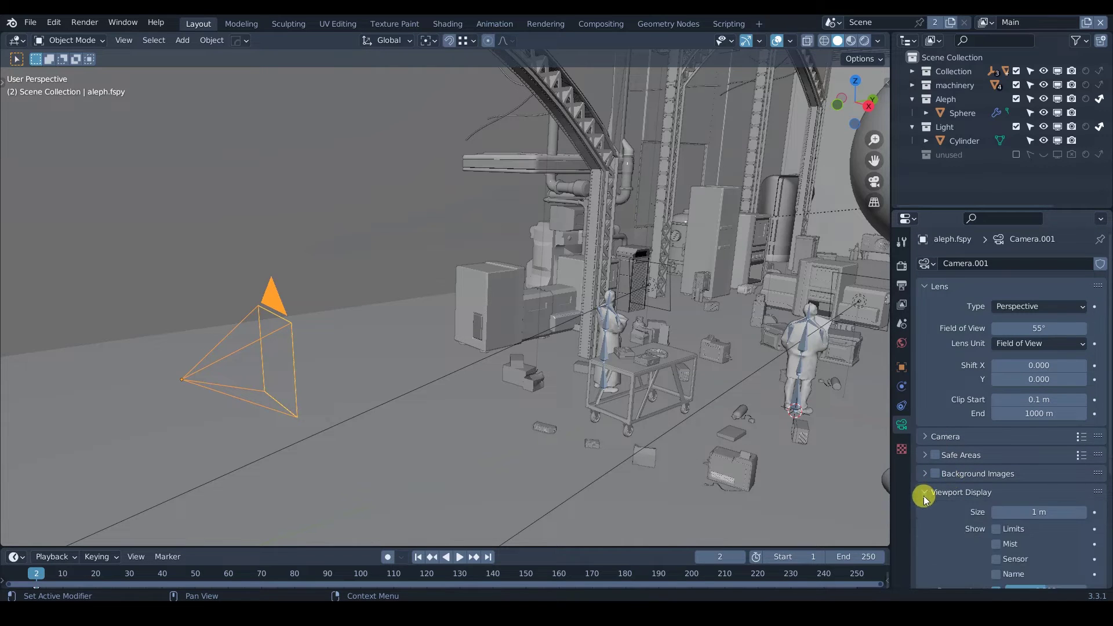
pyautogui.scroll(-5, 946, 406)
pyautogui.scroll(-1, 945, 392)
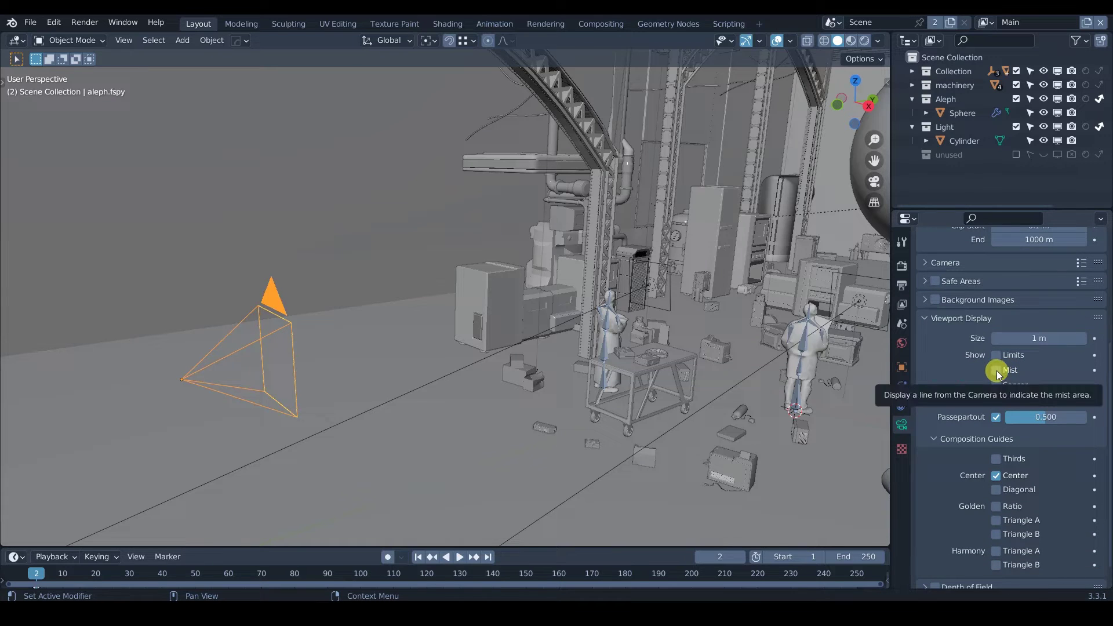
pyautogui.click(996, 371)
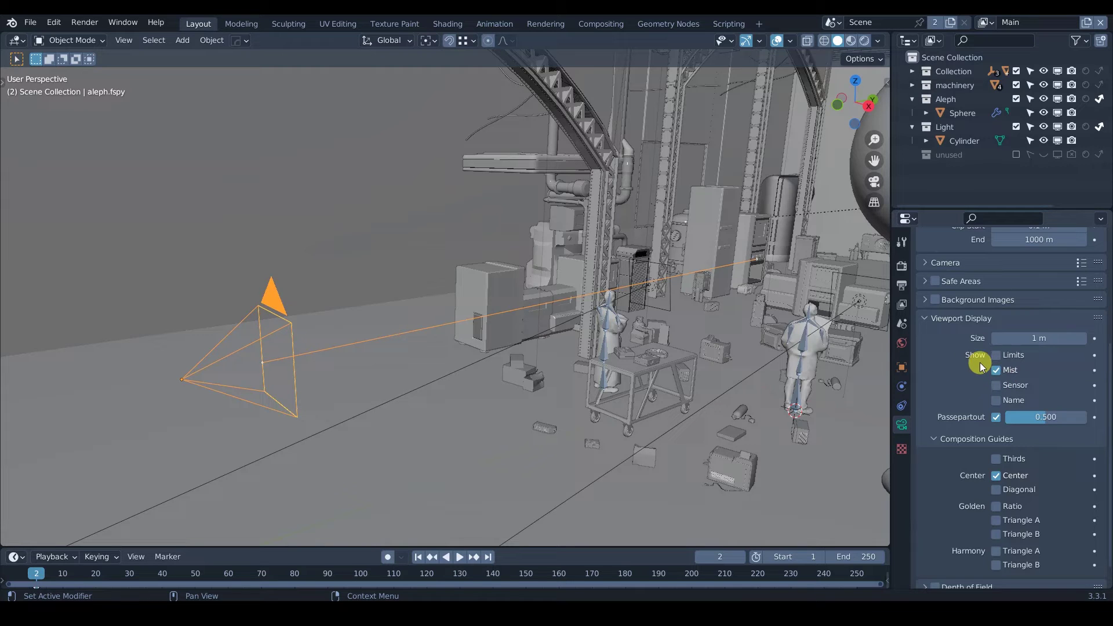
# - Orbit and pull back around the camera to see its whole mist range line
pyautogui.click(923, 319)
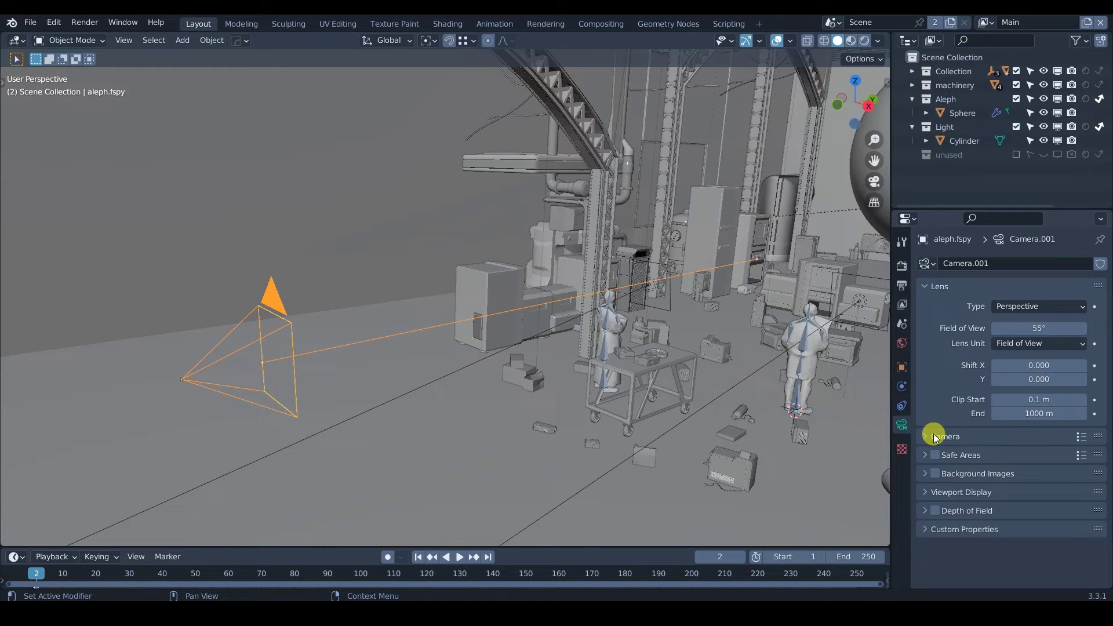
pyautogui.click(924, 492)
pyautogui.scroll(-4, 927, 383)
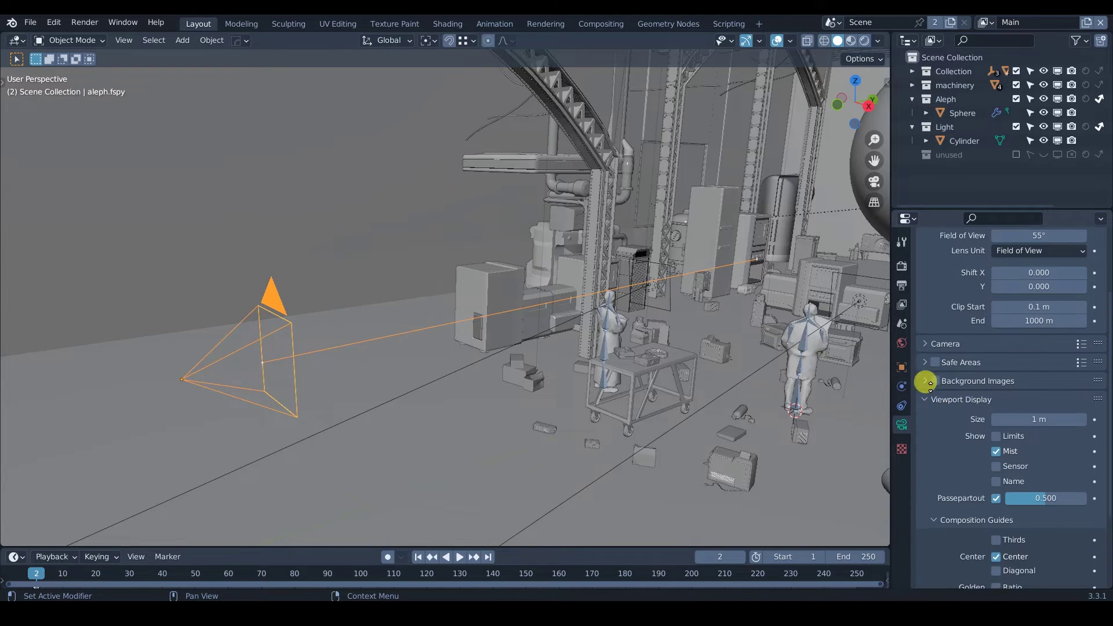
pyautogui.scroll(-3, 926, 383)
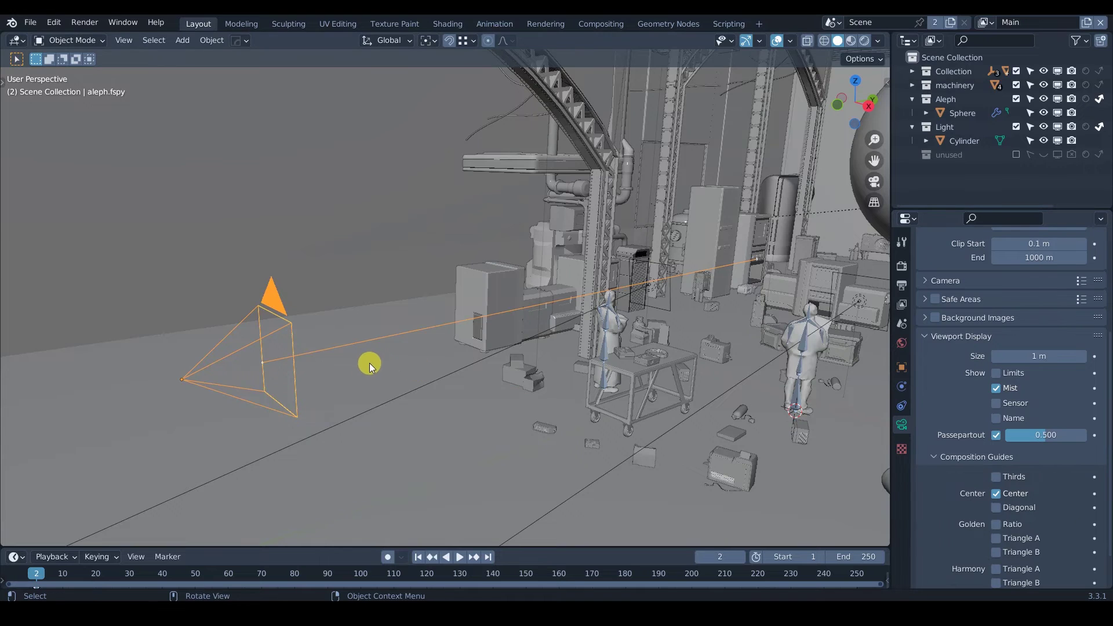
pyautogui.moveTo(369, 365); pyautogui.dragTo(280, 370, button='middle')
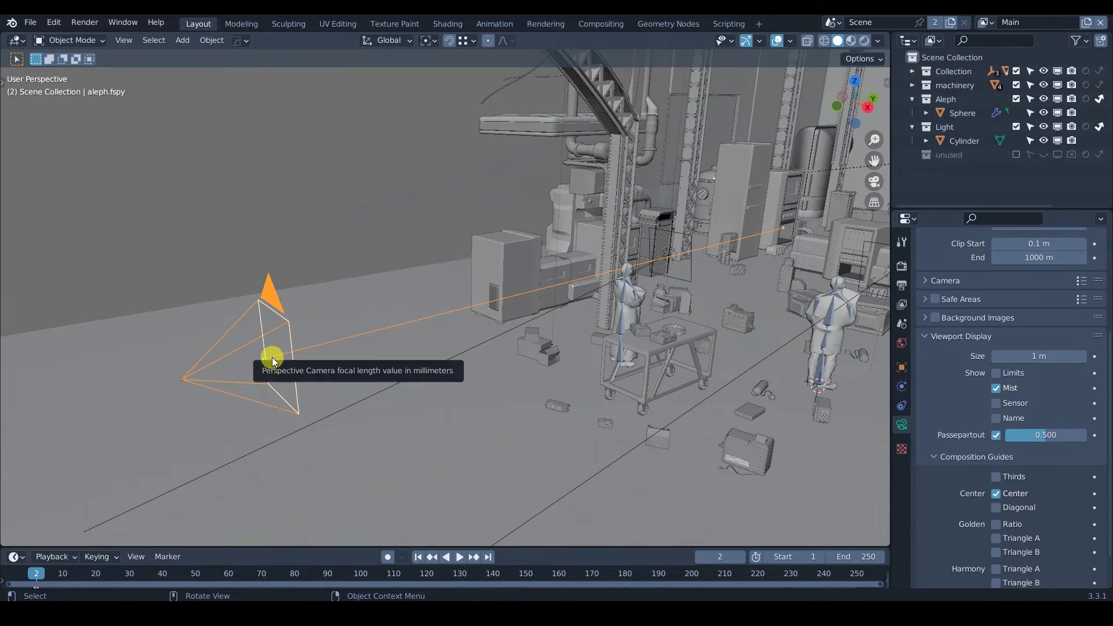
pyautogui.moveTo(272, 357)
pyautogui.mouseDown(button='middle')
pyautogui.moveTo(307, 355)
pyautogui.moveTo(286, 357)
pyautogui.mouseUp(button='middle')
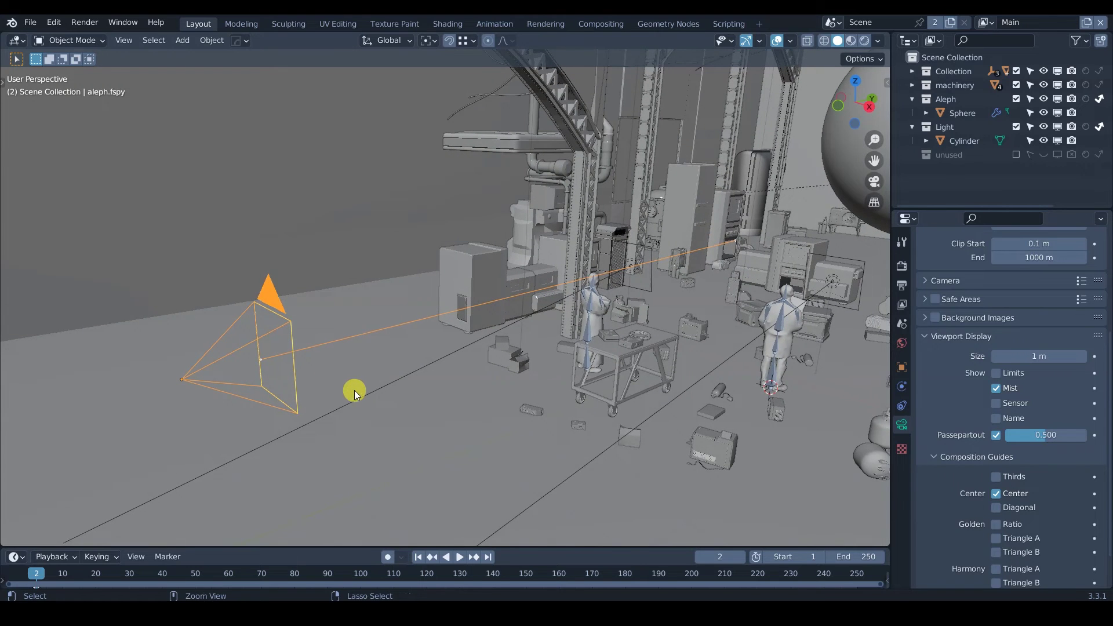
pyautogui.keyDown('ctrl'); pyautogui.moveTo(354, 390); pyautogui.dragTo(352, 374, button='middle'); pyautogui.keyUp('ctrl')
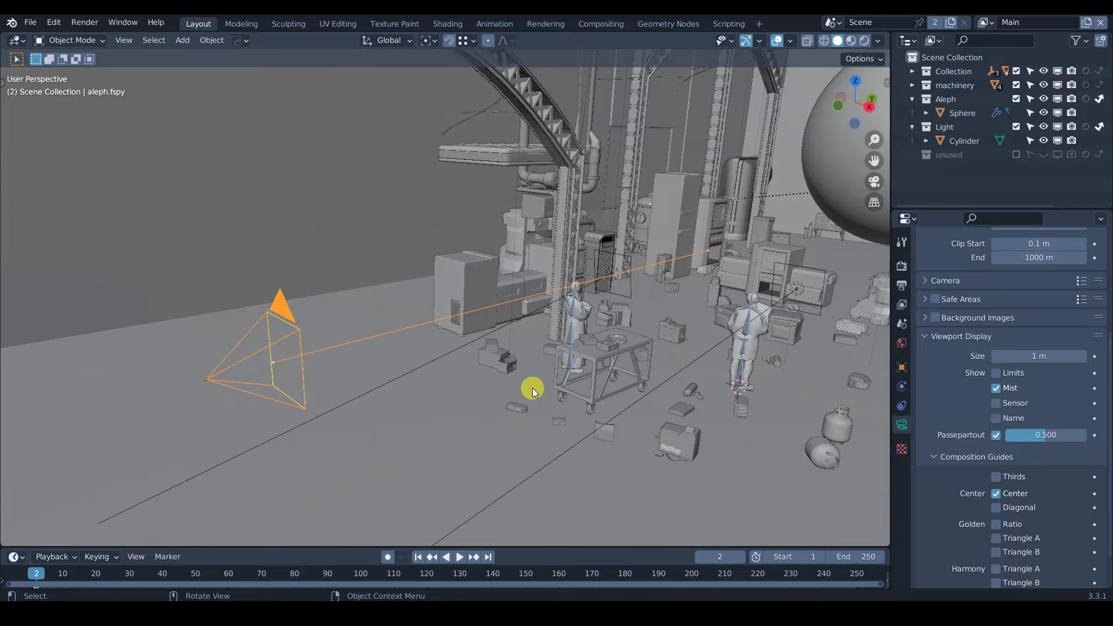
pyautogui.moveTo(530, 390)
pyautogui.keyDown('ctrl'); pyautogui.mouseDown(button='middle')
pyautogui.moveTo(530, 366)
pyautogui.moveTo(519, 384)
pyautogui.moveTo(517, 364)
pyautogui.moveTo(489, 361)
pyautogui.moveTo(512, 377)
pyautogui.moveTo(478, 364)
pyautogui.moveTo(501, 353)
pyautogui.moveTo(510, 398)
pyautogui.moveTo(786, 391)
pyautogui.mouseUp(button='middle'); pyautogui.keyUp('ctrl')
# - In right orthographic view, make first adjustments to the World mist Start and Depth
pyautogui.press('KP_3')
pyautogui.press('KP_5')
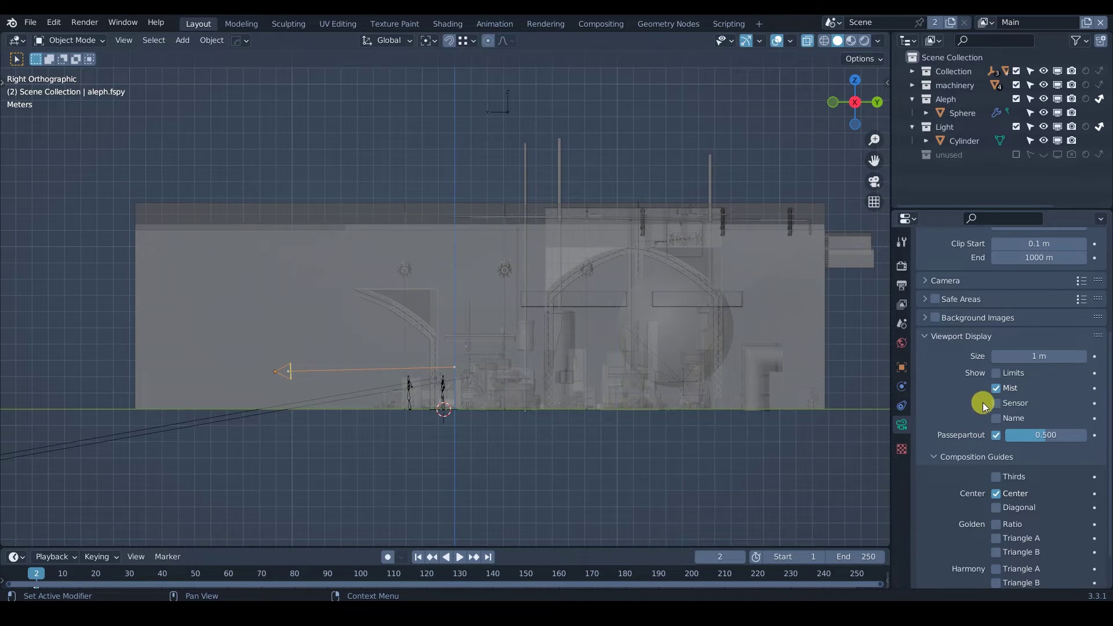
pyautogui.click(901, 344)
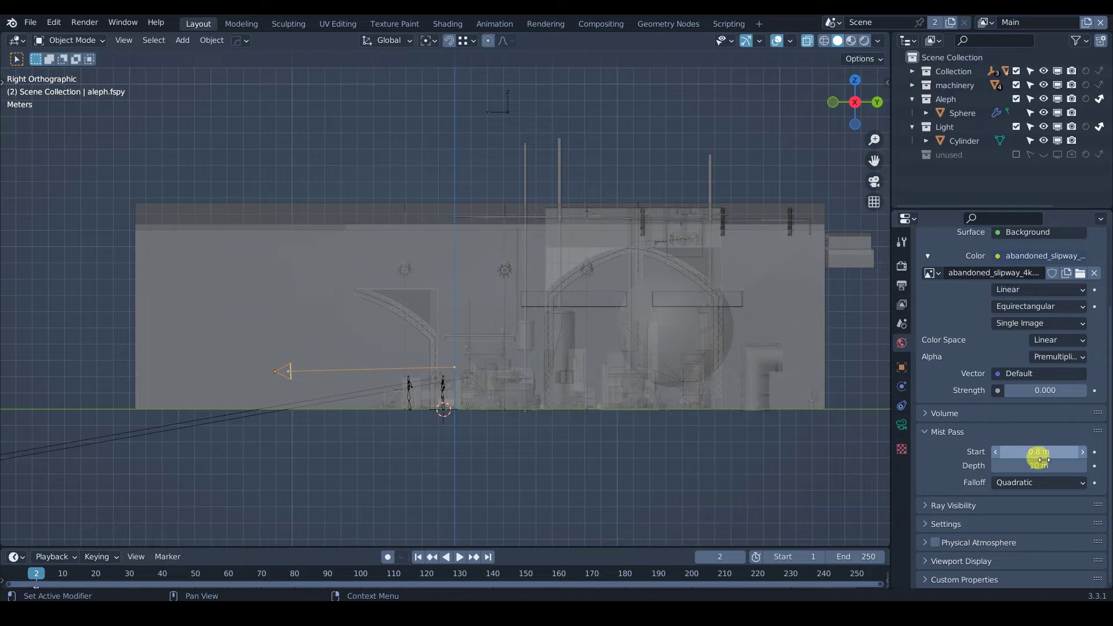
pyautogui.moveTo(1030, 447); pyautogui.dragTo(1033, 450)
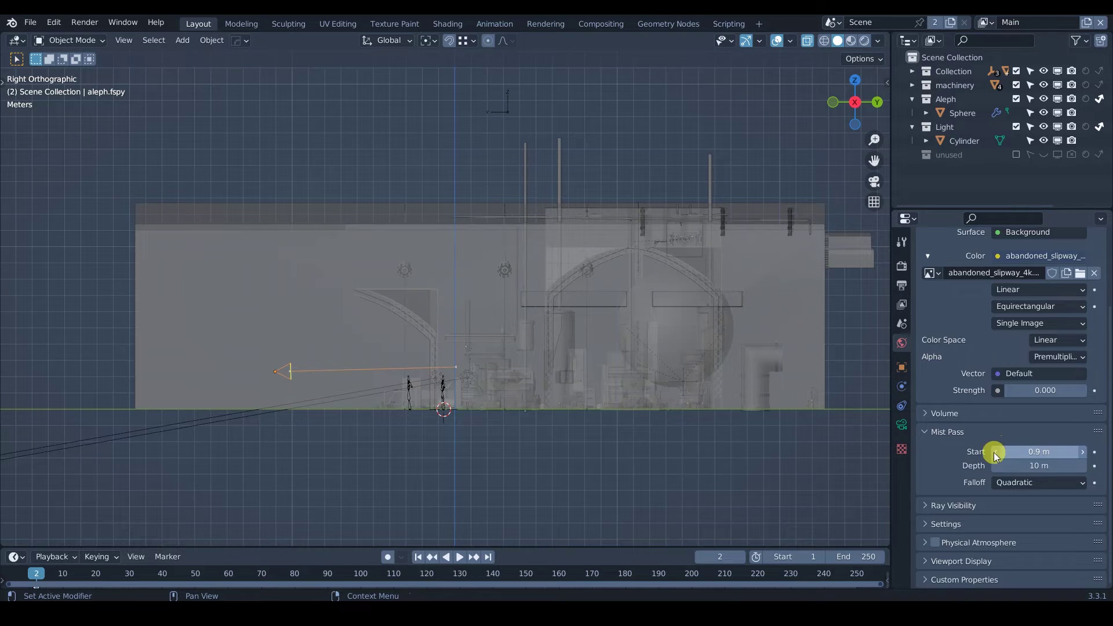
pyautogui.moveTo(1009, 464); pyautogui.dragTo(1036, 464)
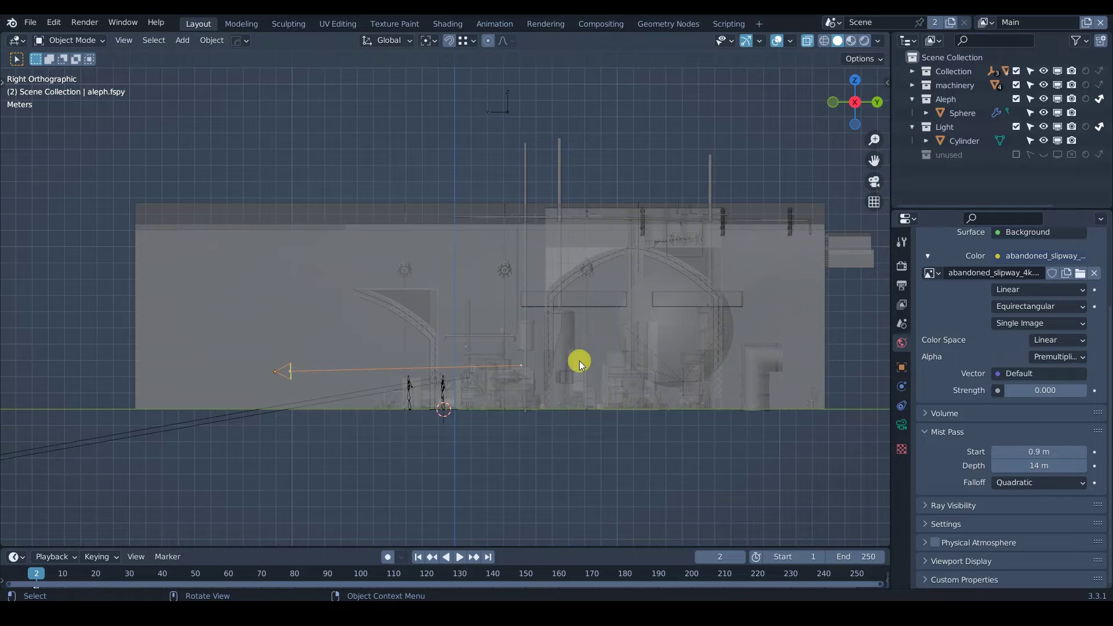
# - Sketch annotation lines fanning out from the camera lens, then erase part of them
pyautogui.moveTo(524, 363)
pyautogui.mouseDown()
pyautogui.moveTo(517, 318)
pyautogui.moveTo(643, 255)
pyautogui.mouseUp()
pyautogui.moveTo(526, 393); pyautogui.dragTo(779, 415)
pyautogui.moveTo(520, 351); pyautogui.dragTo(761, 298)
pyautogui.moveTo(521, 322); pyautogui.dragTo(750, 264)
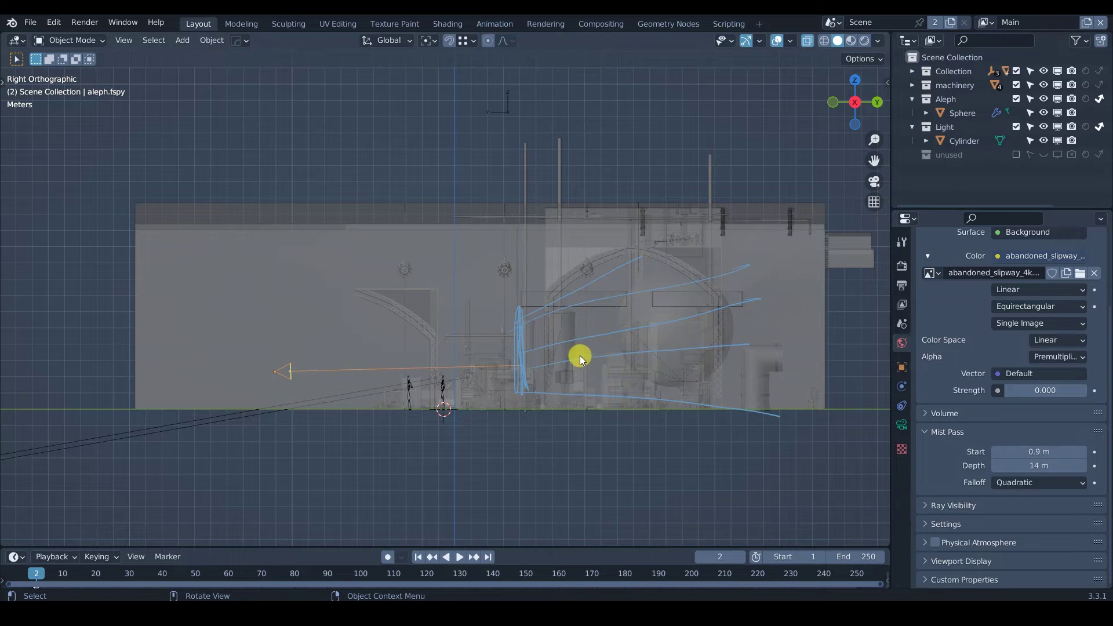
pyautogui.moveTo(495, 303)
pyautogui.keyDown('ctrl'); pyautogui.mouseDown()
pyautogui.moveTo(513, 359)
pyautogui.moveTo(541, 362)
pyautogui.moveTo(567, 299)
pyautogui.moveTo(656, 350)
pyautogui.moveTo(716, 365)
pyautogui.moveTo(748, 333)
pyautogui.moveTo(773, 339)
pyautogui.moveTo(763, 390)
pyautogui.mouseUp(); pyautogui.keyUp('ctrl')
# - Inspect the warehouse with X-ray toggled off and on, checking the camera view and side view
pyautogui.moveTo(629, 371); pyautogui.dragTo(548, 395, button='middle')
pyautogui.moveTo(429, 406); pyautogui.dragTo(479, 347, button='middle')
pyautogui.scroll(3, 283, 390)
pyautogui.hotkey('alt', 'z')
pyautogui.moveTo(284, 390)
pyautogui.mouseDown(button='middle')
pyautogui.moveTo(278, 425)
pyautogui.moveTo(286, 346)
pyautogui.moveTo(268, 353)
pyautogui.moveTo(288, 371)
pyautogui.mouseUp(button='middle')
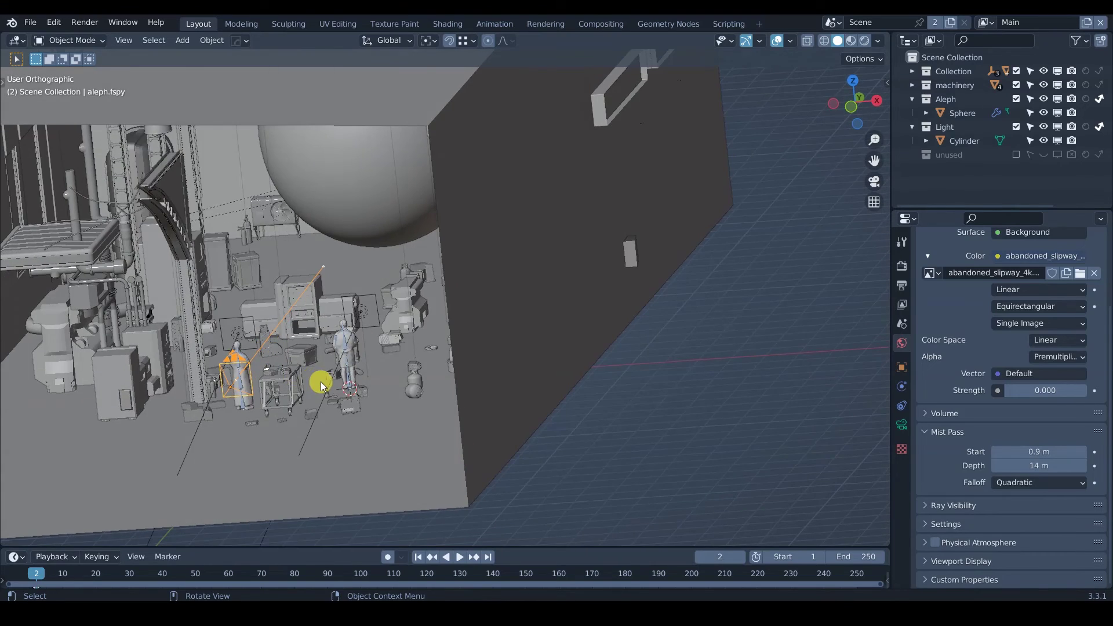
pyautogui.press('KP_0')
pyautogui.press('KP_3')
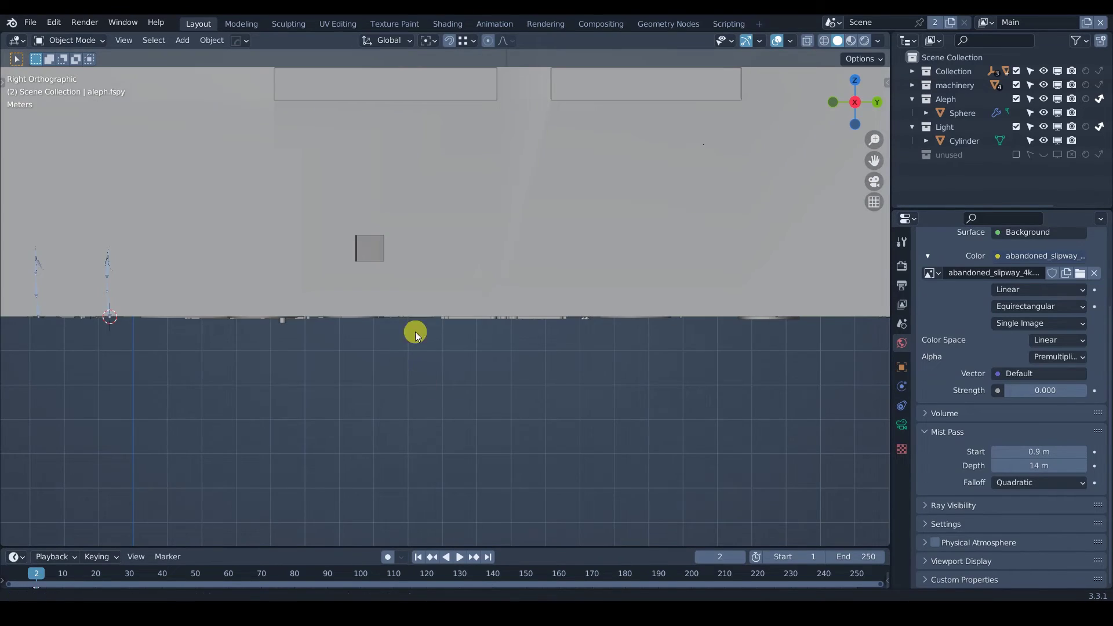
pyautogui.scroll(-3, 416, 335)
pyautogui.hotkey('alt', 'z')
pyautogui.scroll(-2, 490, 398)
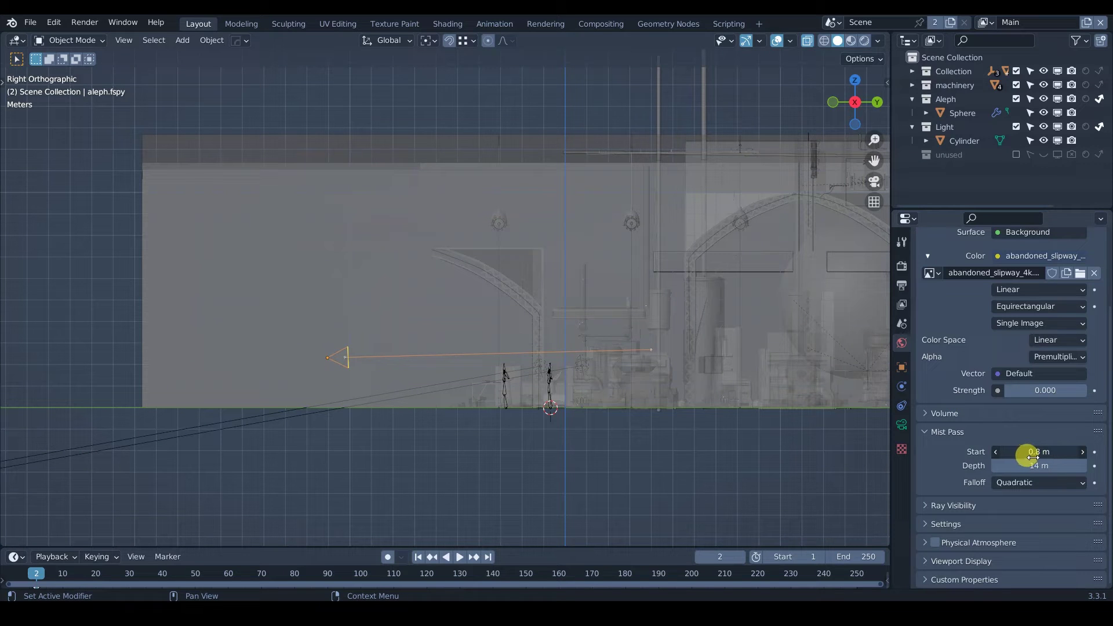
# - Set mist Start to 0.7 m and Depth to 13 m, then view through the camera
pyautogui.moveTo(1033, 456); pyautogui.dragTo(1021, 469)
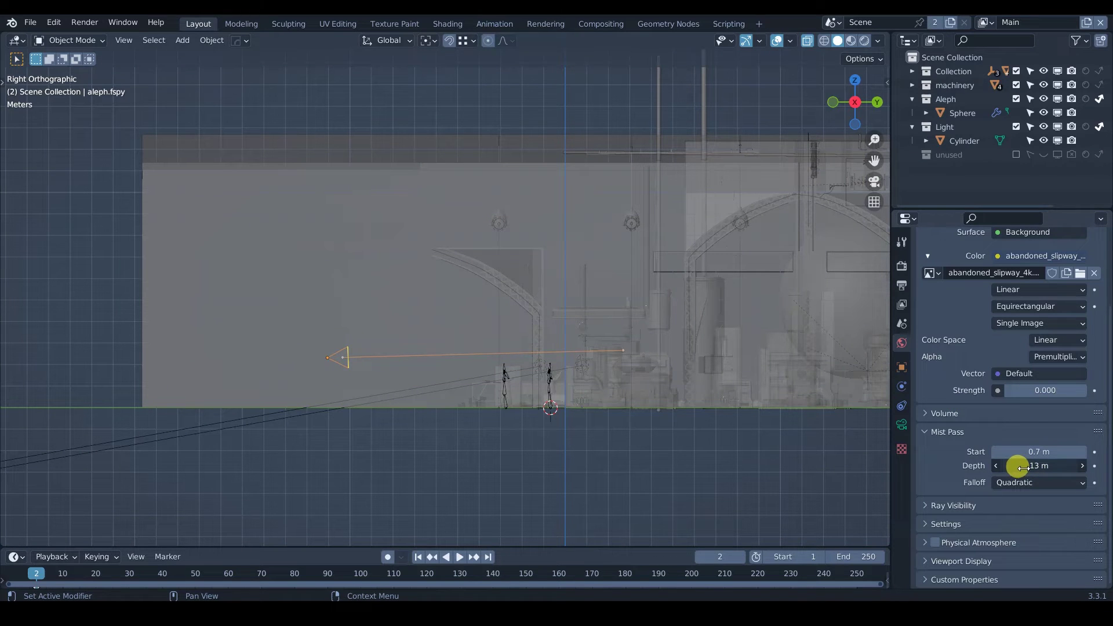
pyautogui.scroll(-3, 514, 350)
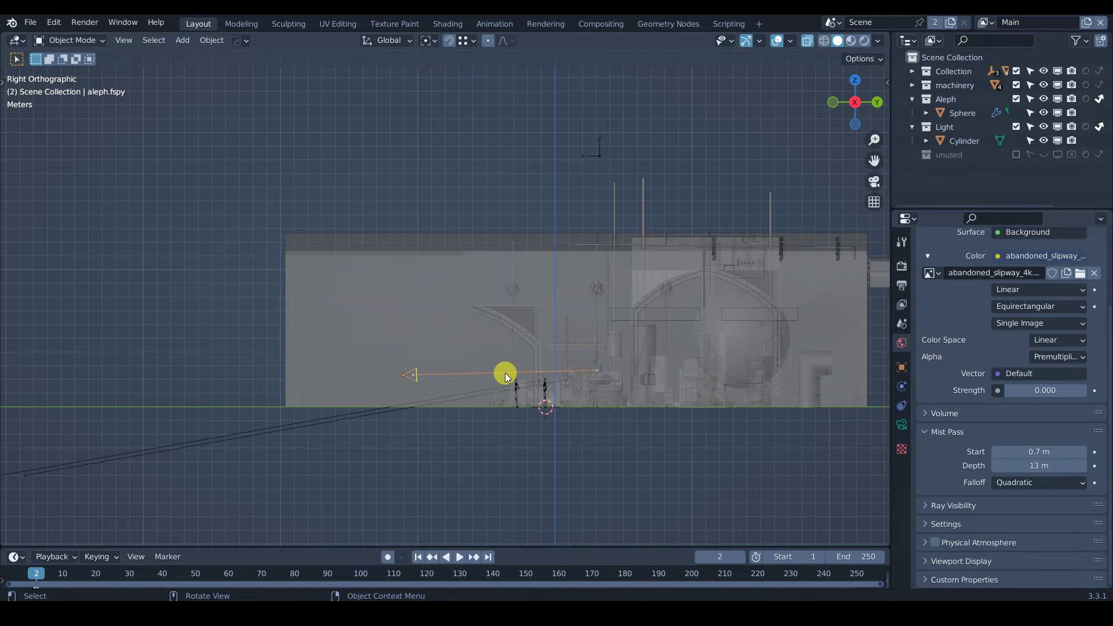
pyautogui.moveTo(504, 373); pyautogui.dragTo(560, 364, button='middle')
pyautogui.press('KP_0')
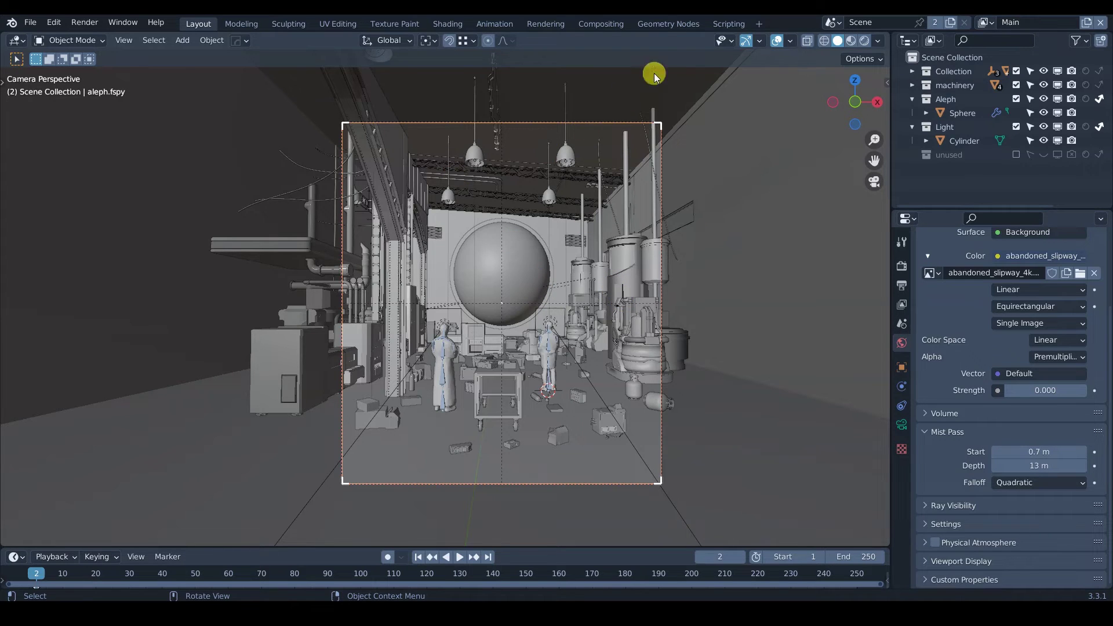
pyautogui.click(598, 25)
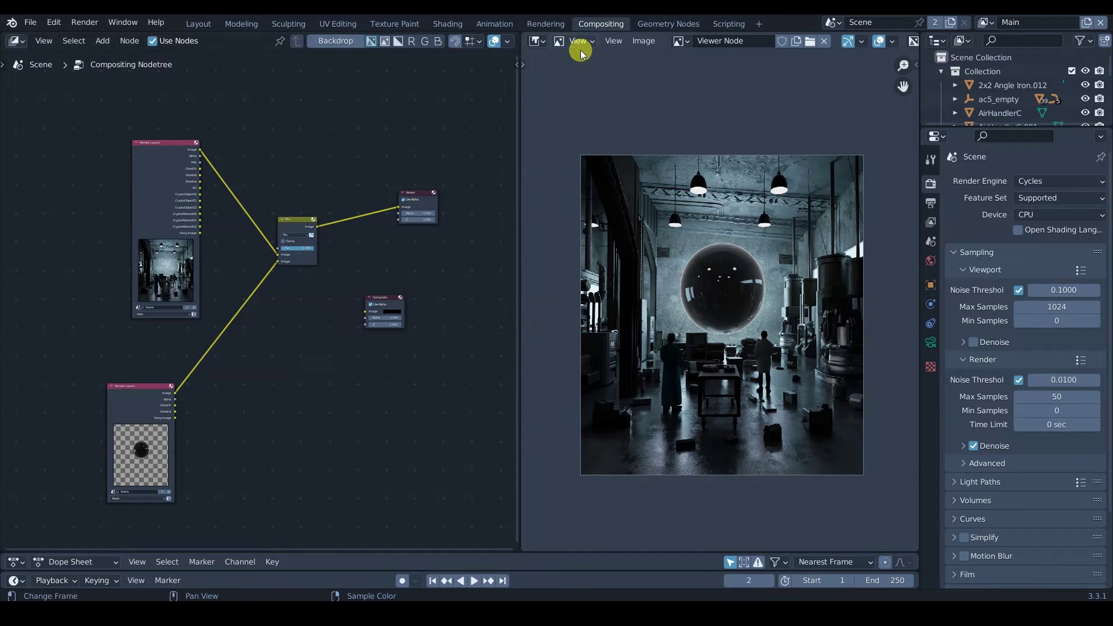
# - Arrange the compositor, moving the upper Render Layers node left and down
pyautogui.scroll(1, 722, 255)
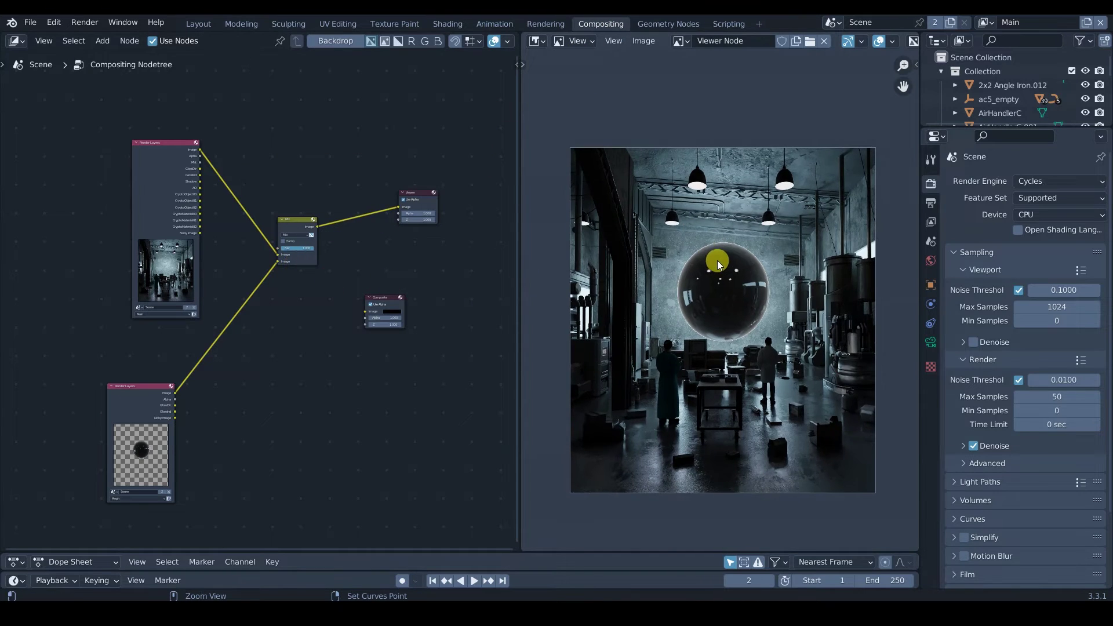
pyautogui.scroll(1, 722, 255)
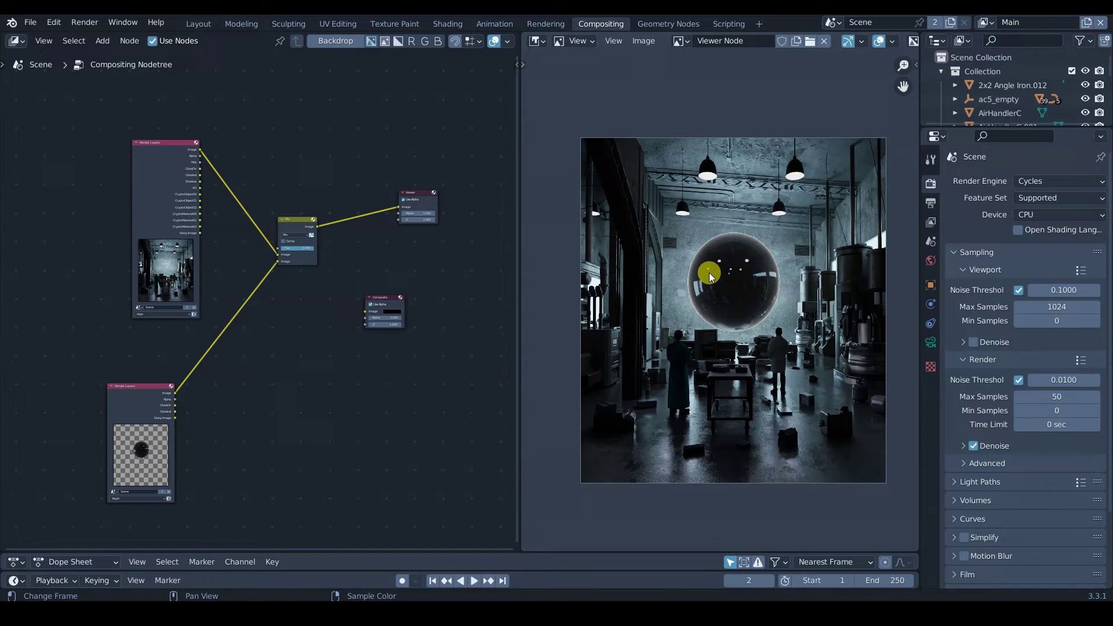
pyautogui.moveTo(708, 268); pyautogui.dragTo(693, 270, button='middle')
pyautogui.moveTo(158, 170); pyautogui.dragTo(135, 197)
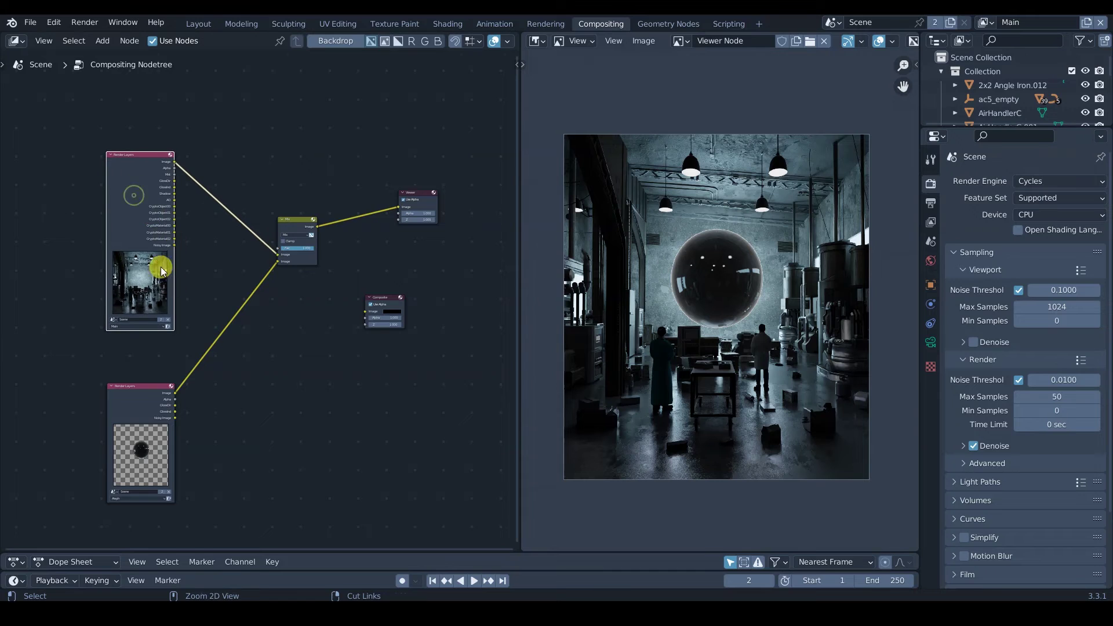
pyautogui.scroll(3, 154, 335)
pyautogui.moveTo(178, 288); pyautogui.dragTo(230, 298, button='middle')
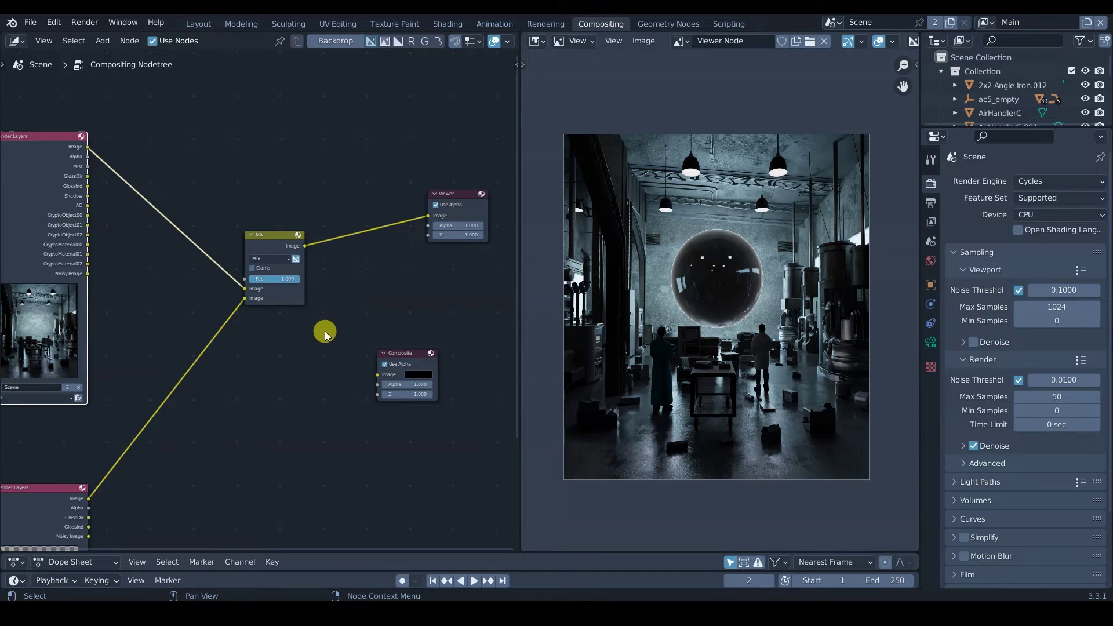
pyautogui.moveTo(343, 311)
pyautogui.mouseDown(button='middle')
pyautogui.moveTo(308, 286)
pyautogui.moveTo(326, 300)
pyautogui.mouseUp(button='middle')
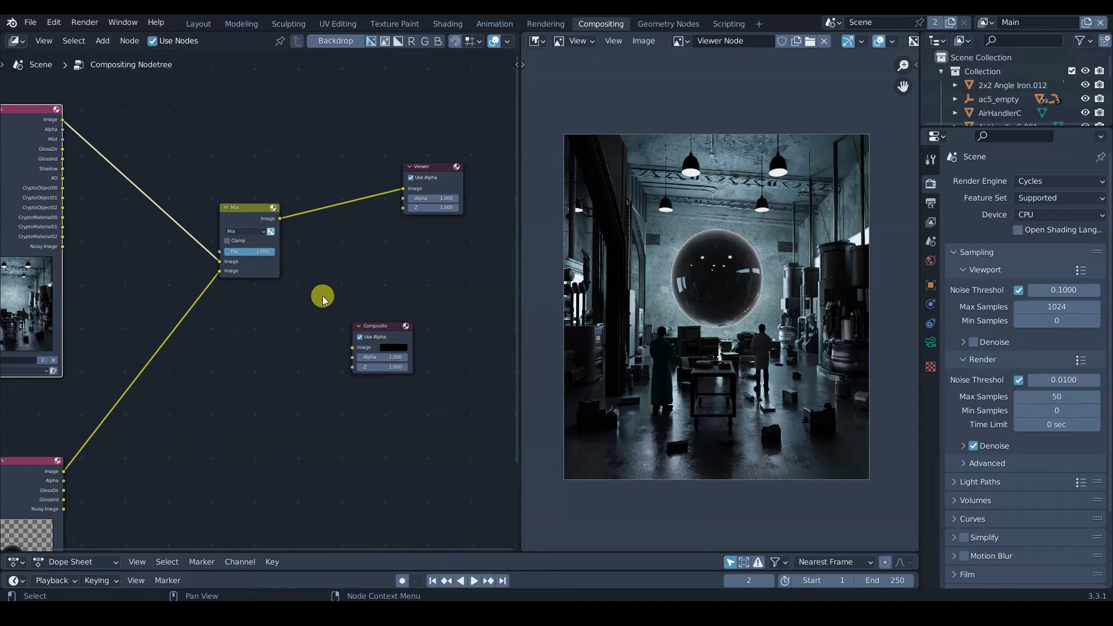
# - Link the Render Layers Image straight to the Viewer to preview the misty warehouse
pyautogui.scroll(1, 314, 267)
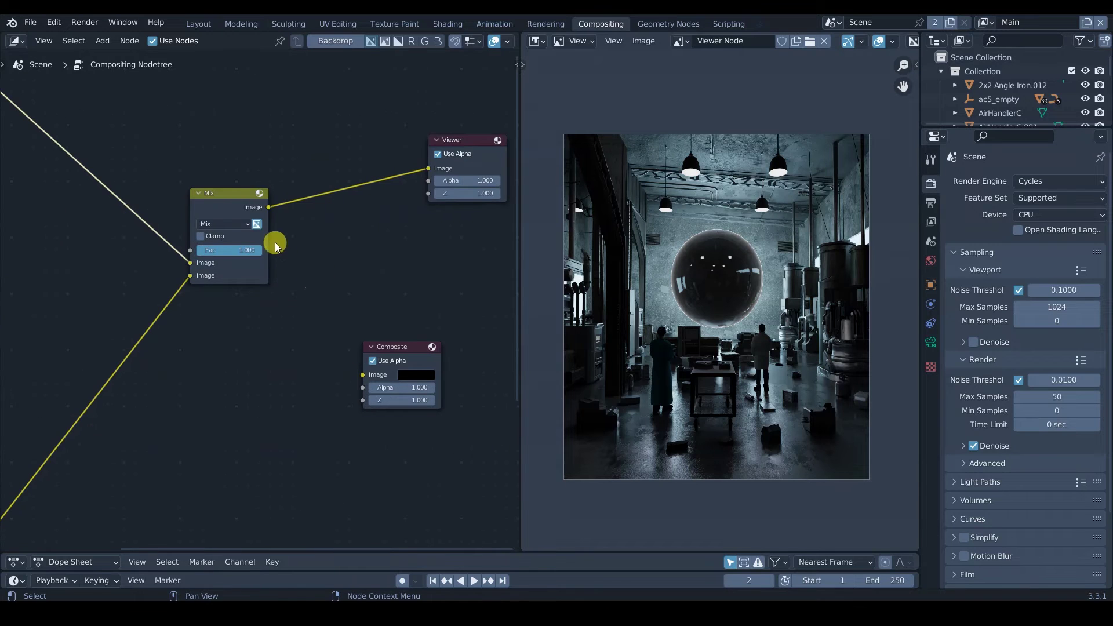
pyautogui.scroll(1, 290, 286)
pyautogui.moveTo(291, 286); pyautogui.dragTo(260, 302, button='middle')
pyautogui.moveTo(753, 239); pyautogui.dragTo(727, 271, button='middle')
pyautogui.scroll(-1, 293, 287)
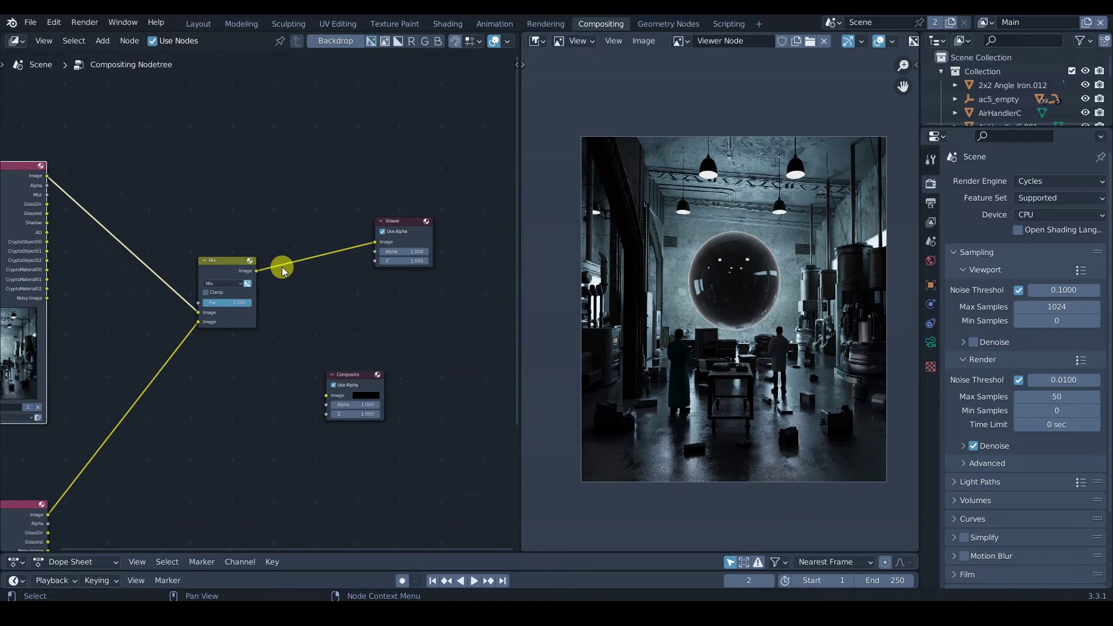
pyautogui.moveTo(52, 199); pyautogui.dragTo(154, 204, button='middle')
pyautogui.scroll(2, 154, 204)
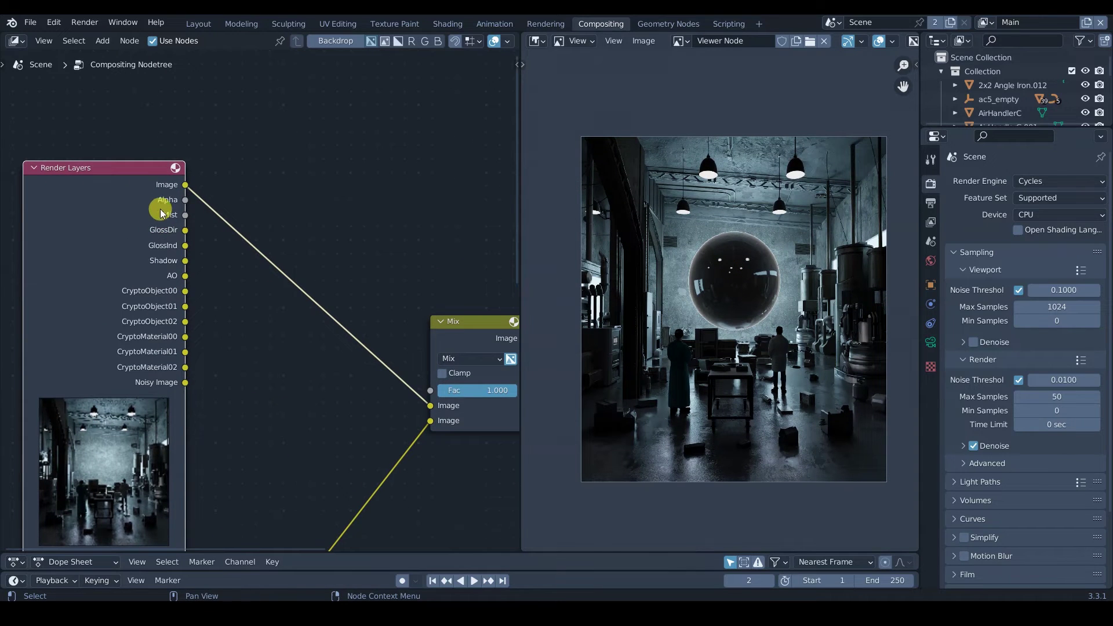
pyautogui.keyDown('ctrl'); pyautogui.keyDown('shift'); pyautogui.click(132, 212); pyautogui.keyUp('shift'); pyautogui.keyUp('ctrl')
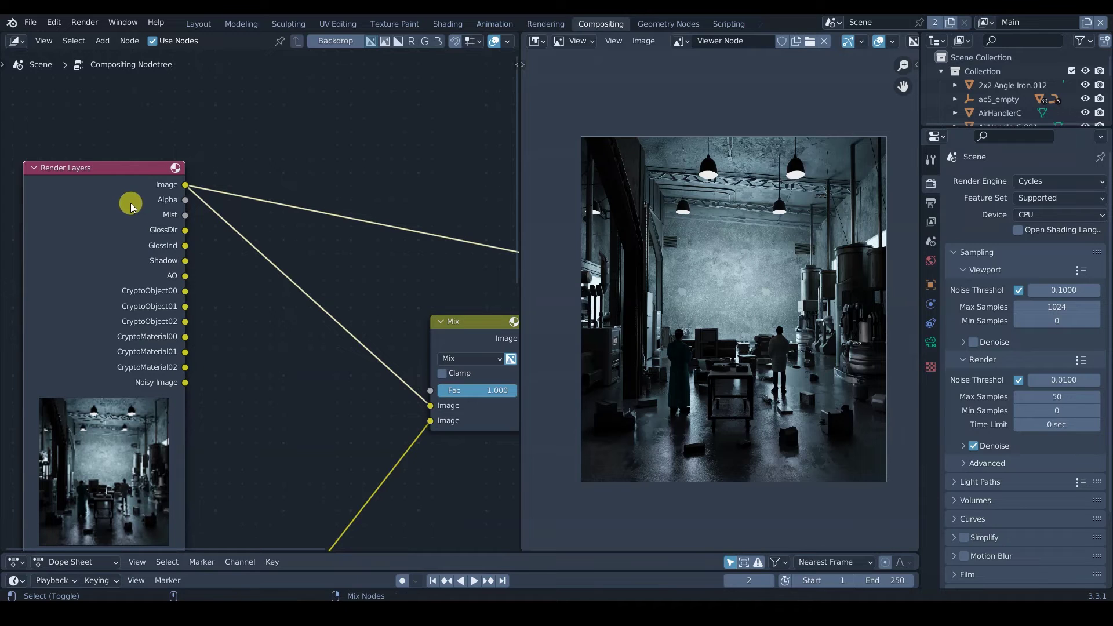
# - Cycle the Viewer link through Alpha to the Mist output, briefly opening and closing Preferences
pyautogui.keyDown('ctrl'); pyautogui.keyDown('shift'); pyautogui.click(133, 211); pyautogui.keyUp('shift'); pyautogui.keyUp('ctrl')
pyautogui.keyDown('ctrl'); pyautogui.keyDown('shift'); pyautogui.click(133, 212); pyautogui.keyUp('shift'); pyautogui.keyUp('ctrl')
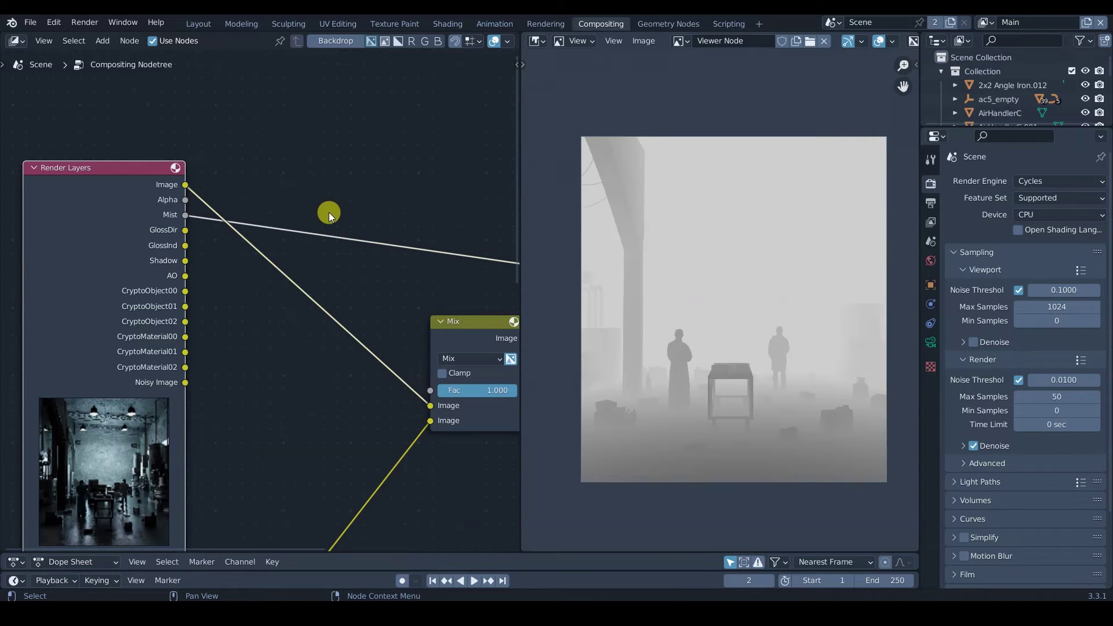
pyautogui.click(54, 22)
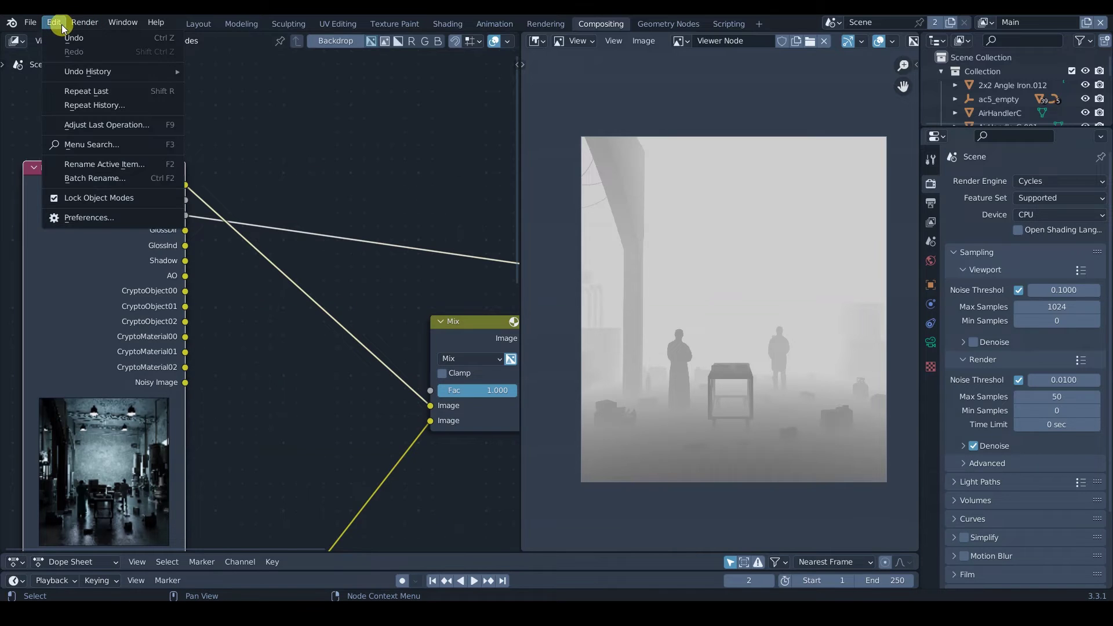
pyautogui.click(113, 214)
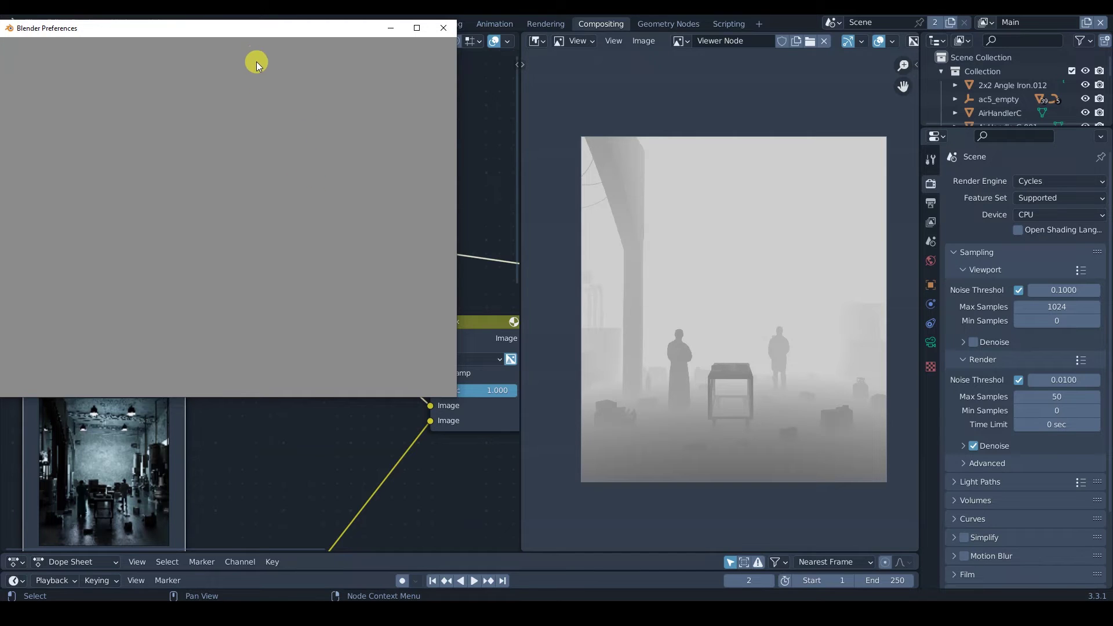
pyautogui.click(443, 28)
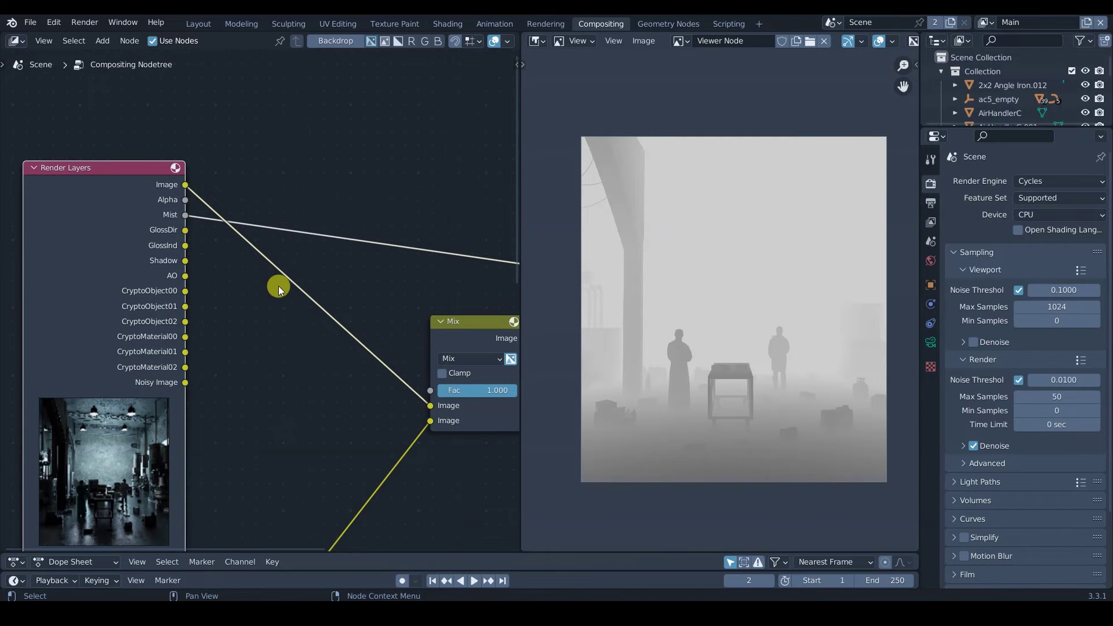
pyautogui.scroll(-2, 279, 284)
pyautogui.scroll(-2, 174, 241)
pyautogui.keyDown('ctrl'); pyautogui.scroll(-1, 214, 251); pyautogui.keyUp('ctrl')
pyautogui.keyDown('ctrl'); pyautogui.scroll(-2, 344, 316); pyautogui.keyUp('ctrl')
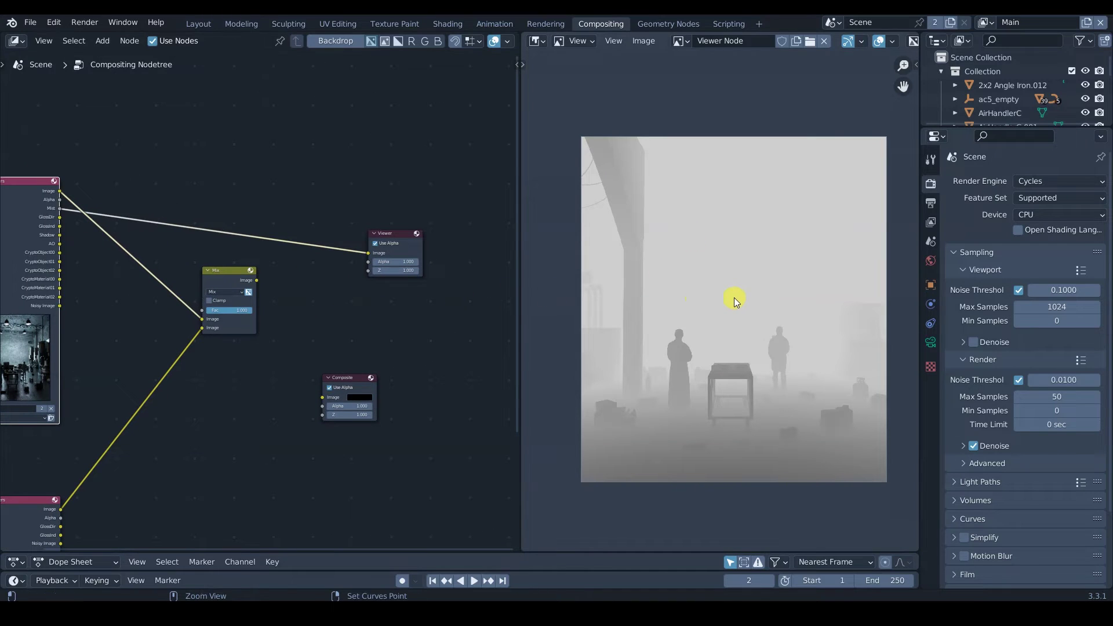
pyautogui.hotkey('ctrl', 'space')
pyautogui.scroll(1, 588, 348)
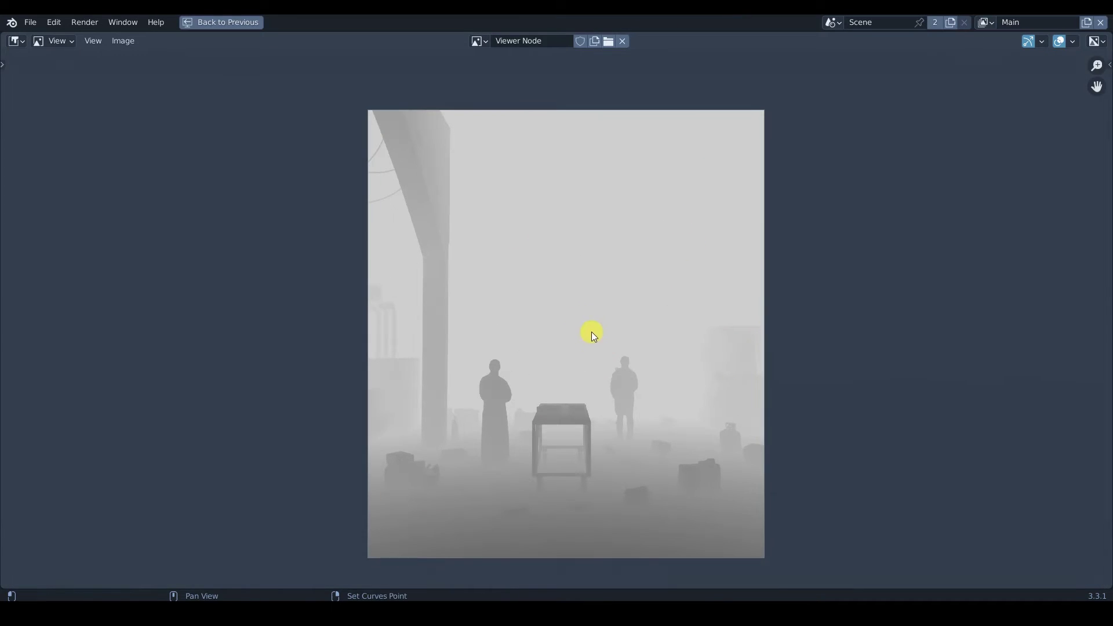
pyautogui.moveTo(591, 331); pyautogui.dragTo(589, 304, button='middle')
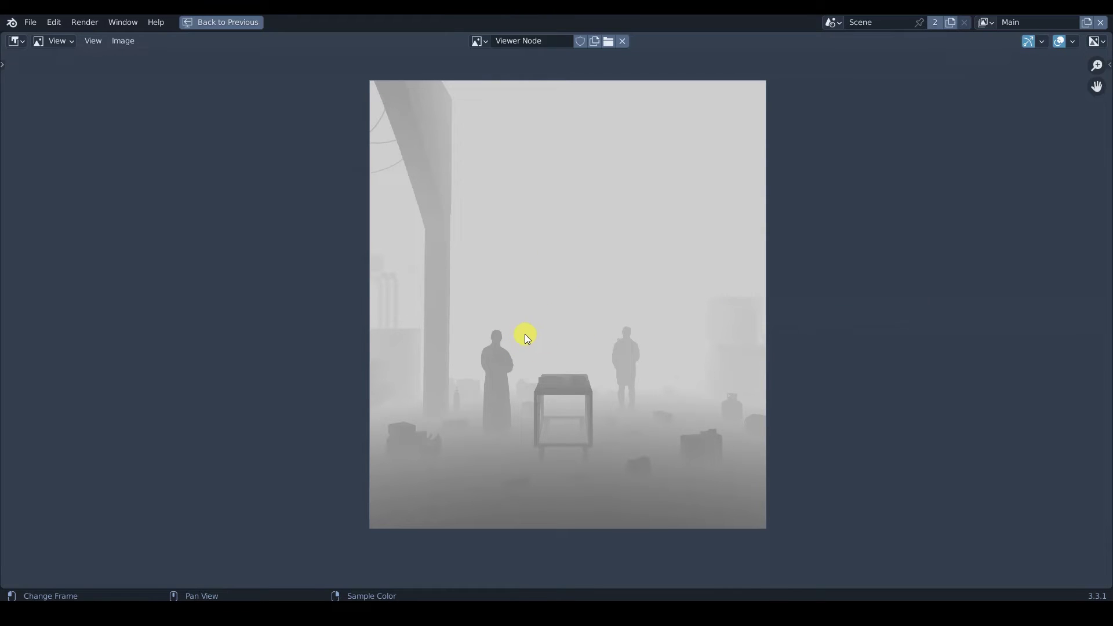
pyautogui.keyDown('ctrl'); pyautogui.moveTo(525, 336); pyautogui.dragTo(522, 359, button='middle'); pyautogui.keyUp('ctrl')
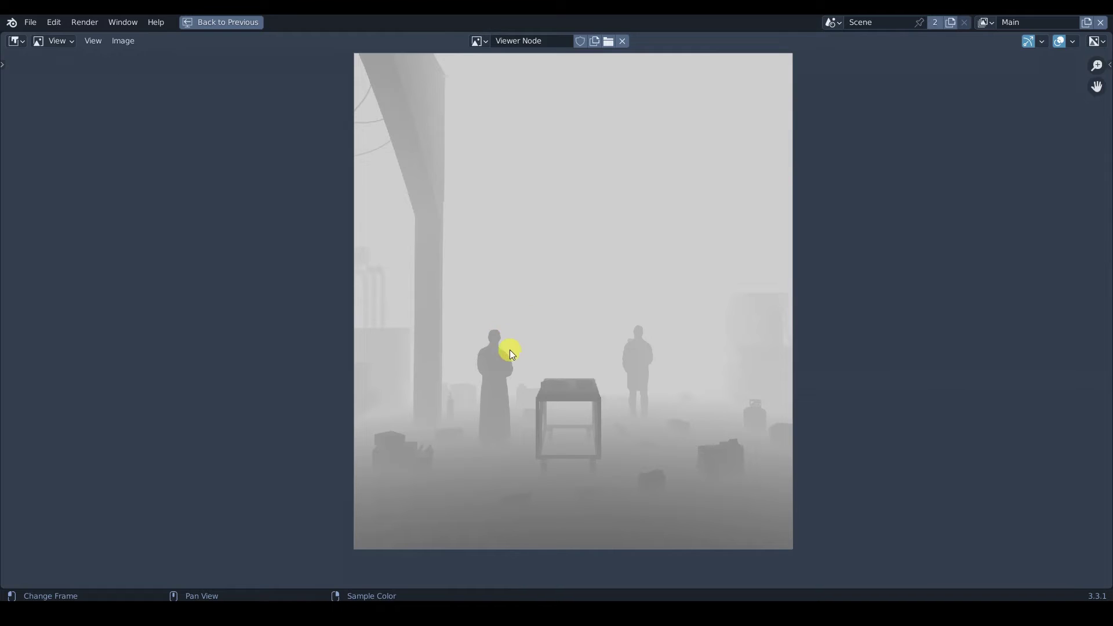
pyautogui.click(224, 22)
pyautogui.keyDown('ctrl'); pyautogui.moveTo(653, 248); pyautogui.dragTo(718, 287, button='middle'); pyautogui.keyUp('ctrl')
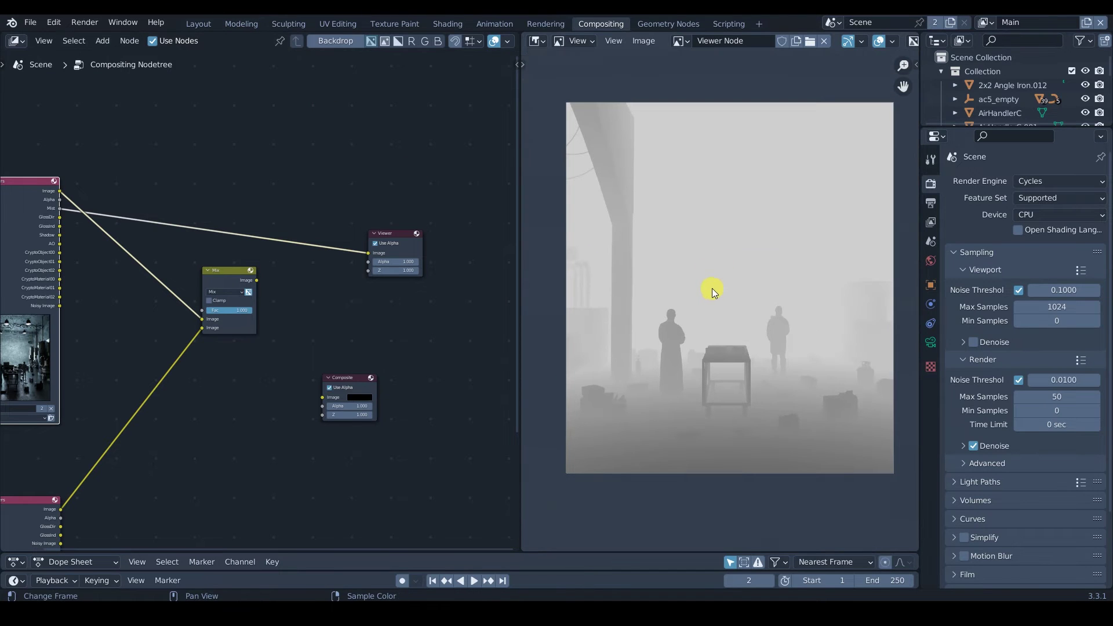
pyautogui.keyDown('ctrl'); pyautogui.moveTo(308, 293); pyautogui.dragTo(287, 310, button='middle'); pyautogui.keyUp('ctrl')
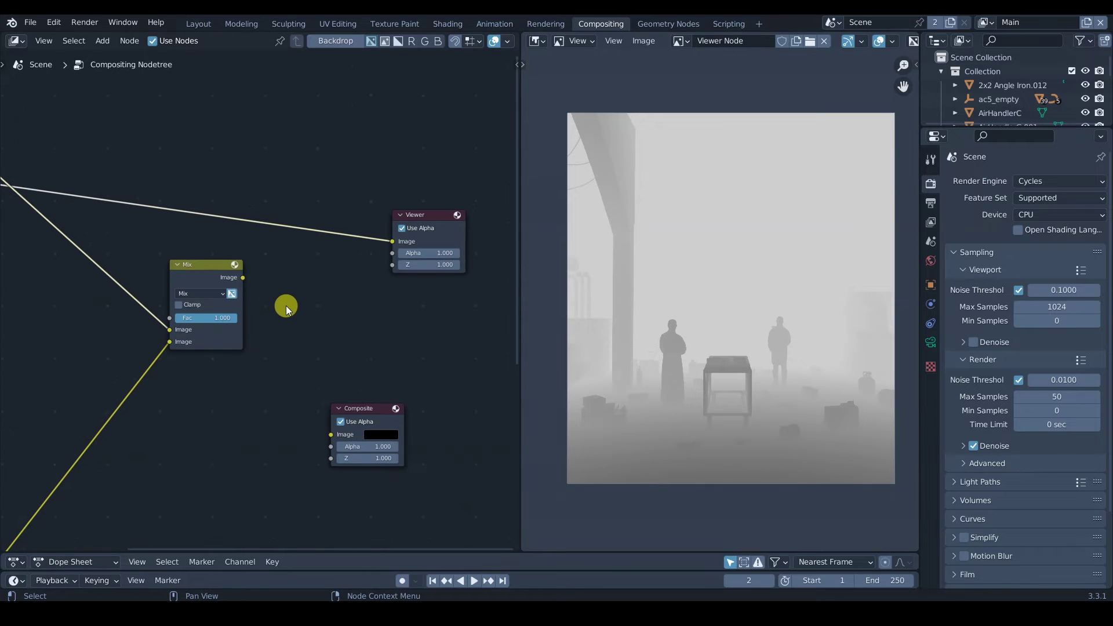
# - Add a second Mix colour node fed by the first Mix node's result
pyautogui.hotkey('shift', 'a')
pyautogui.moveTo(296, 305)
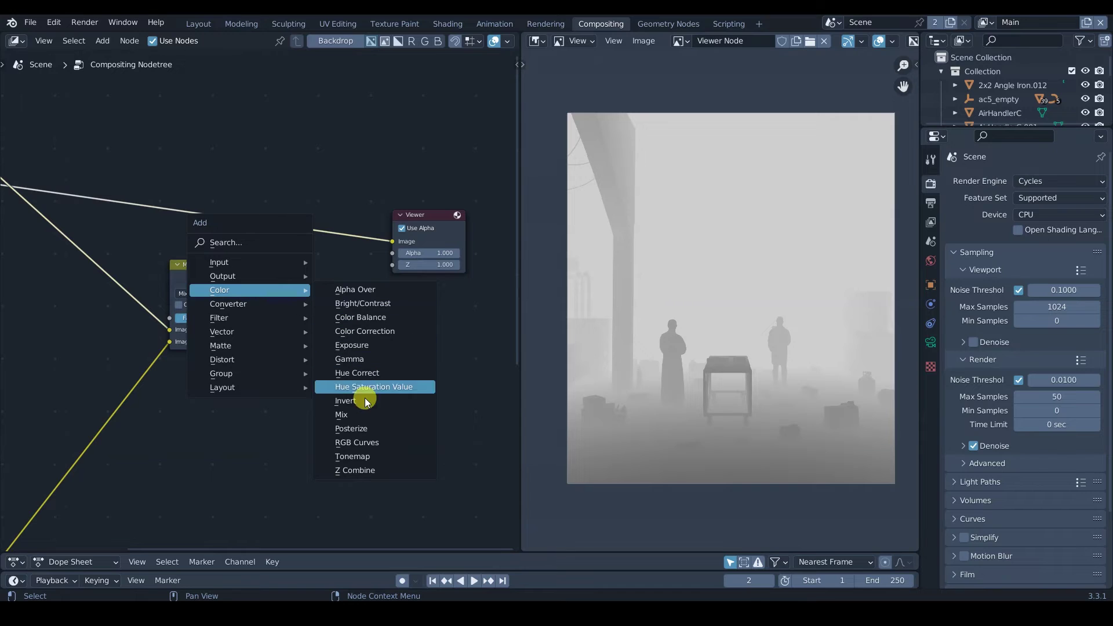
pyautogui.click(348, 415)
pyautogui.click(279, 257)
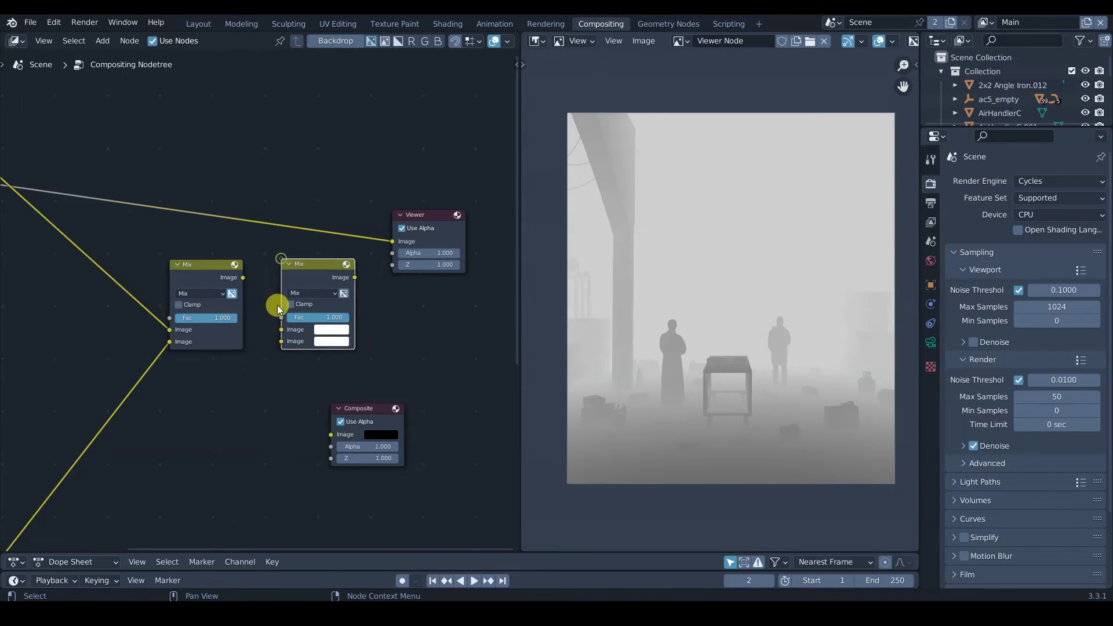
pyautogui.scroll(-1, 277, 305)
pyautogui.moveTo(251, 282); pyautogui.dragTo(291, 328)
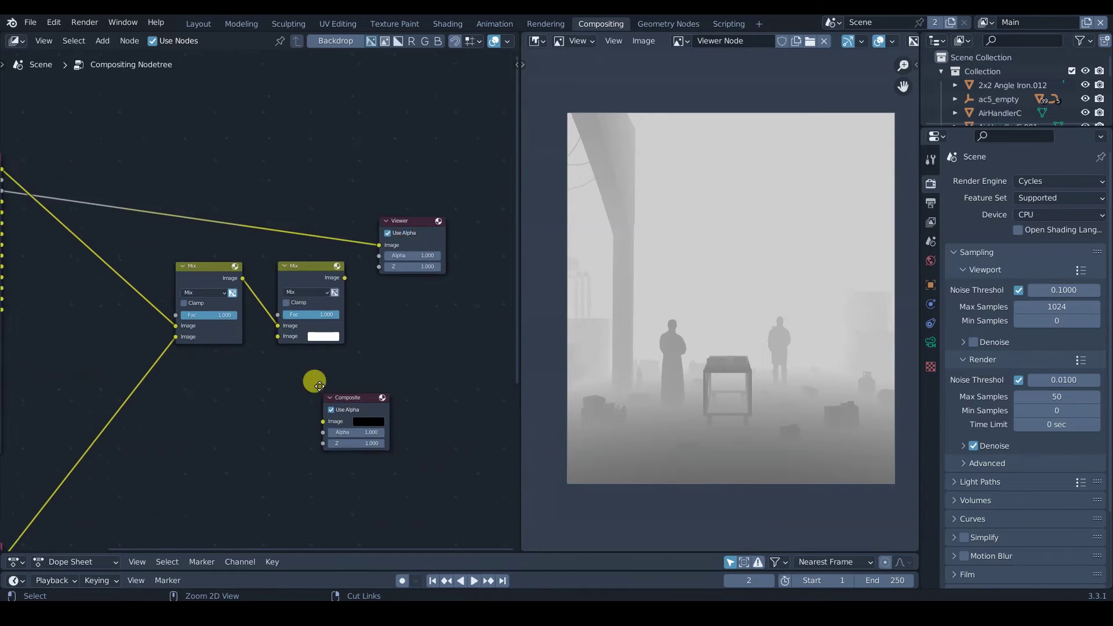
pyautogui.scroll(3, 304, 315)
# - Set the new Mix node's second colour to light blue
pyautogui.click(334, 350)
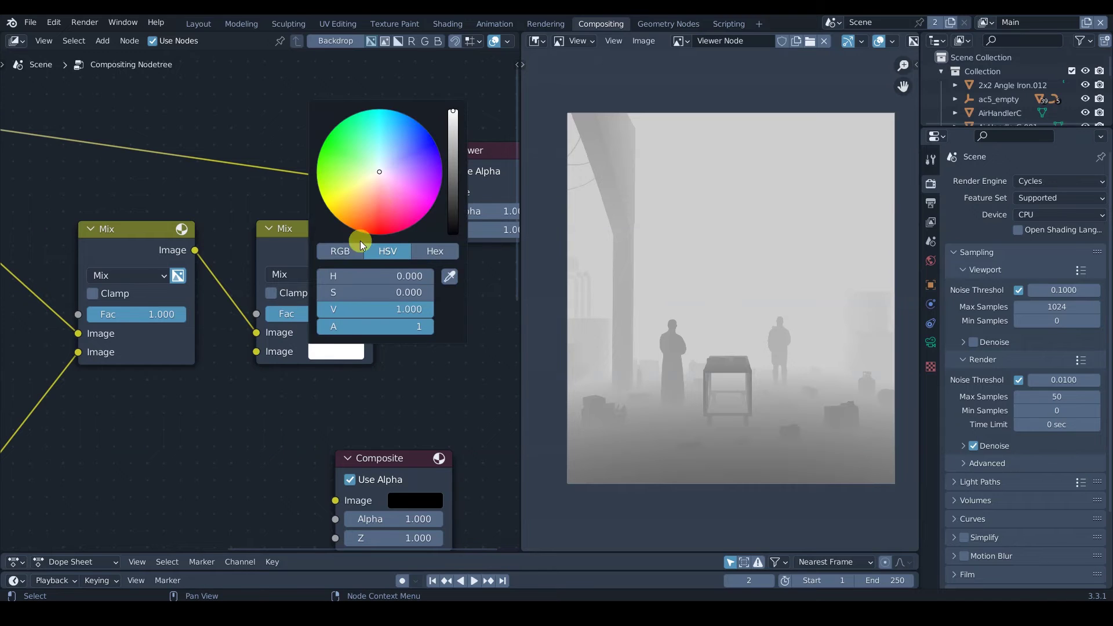
pyautogui.moveTo(384, 165); pyautogui.dragTo(391, 141)
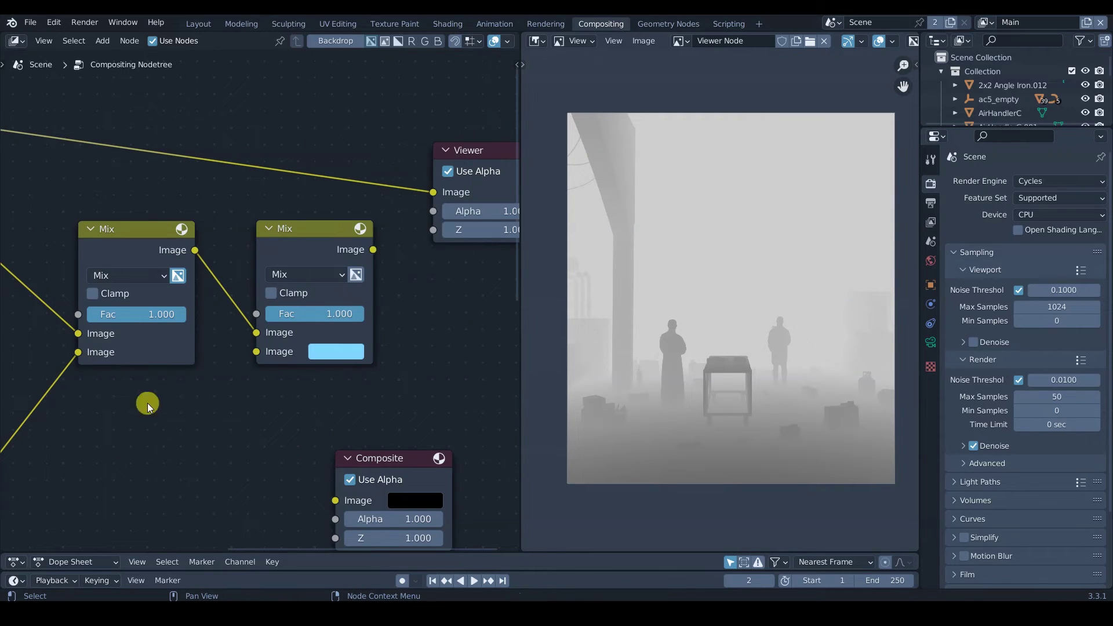
pyautogui.scroll(-2, 321, 328)
pyautogui.scroll(-1, 335, 275)
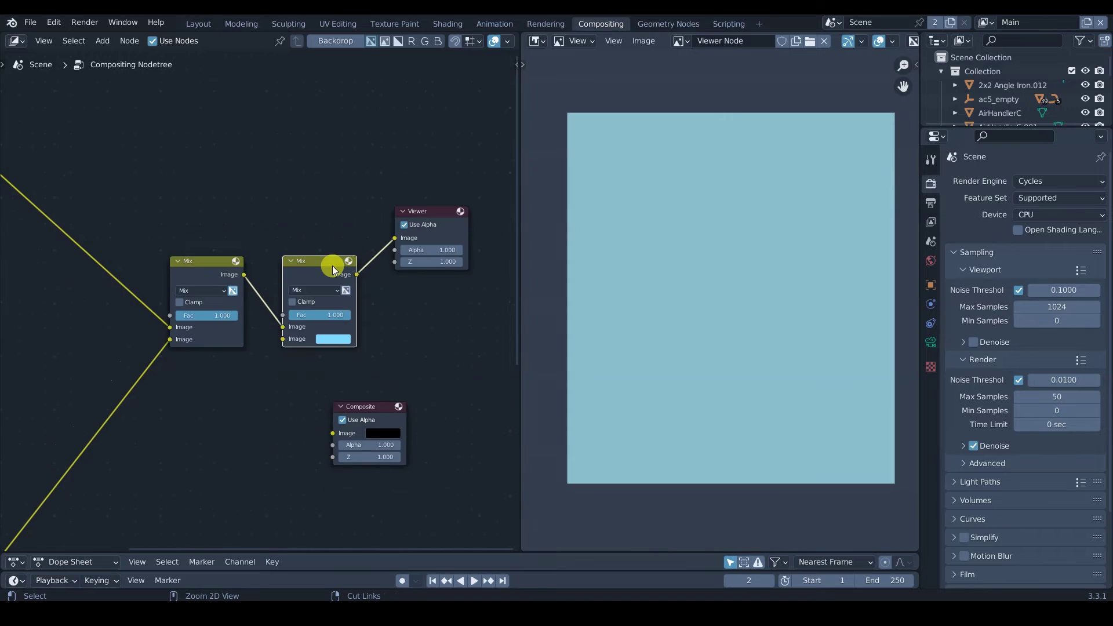
pyautogui.moveTo(332, 266); pyautogui.dragTo(239, 312, button='middle')
pyautogui.scroll(-1, 247, 332)
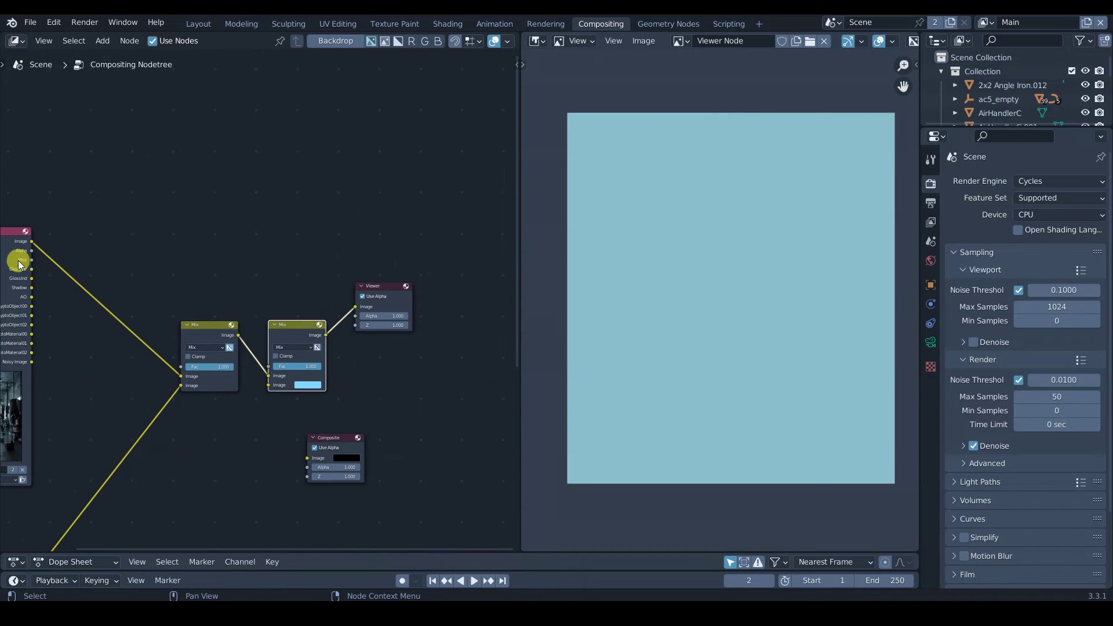
# - Connect the Render Layers Mist output to the blue Mix node's Fac input
pyautogui.hotkey('ctrl', 'space')
pyautogui.scroll(3, 520, 404)
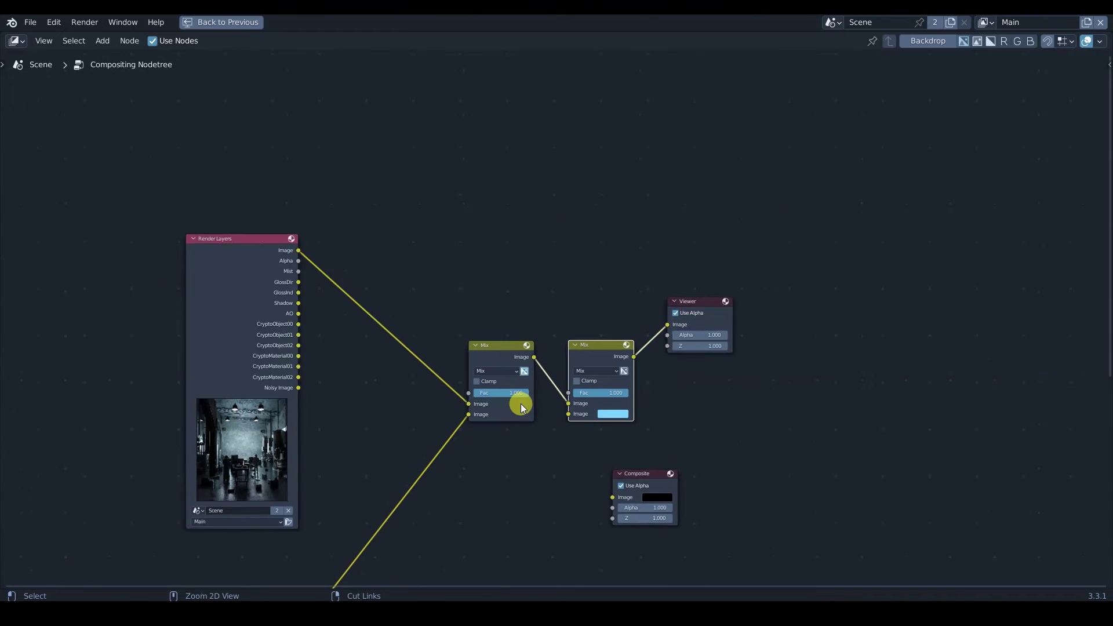
pyautogui.moveTo(242, 254); pyautogui.dragTo(590, 405)
pyautogui.moveTo(606, 348); pyautogui.dragTo(597, 249)
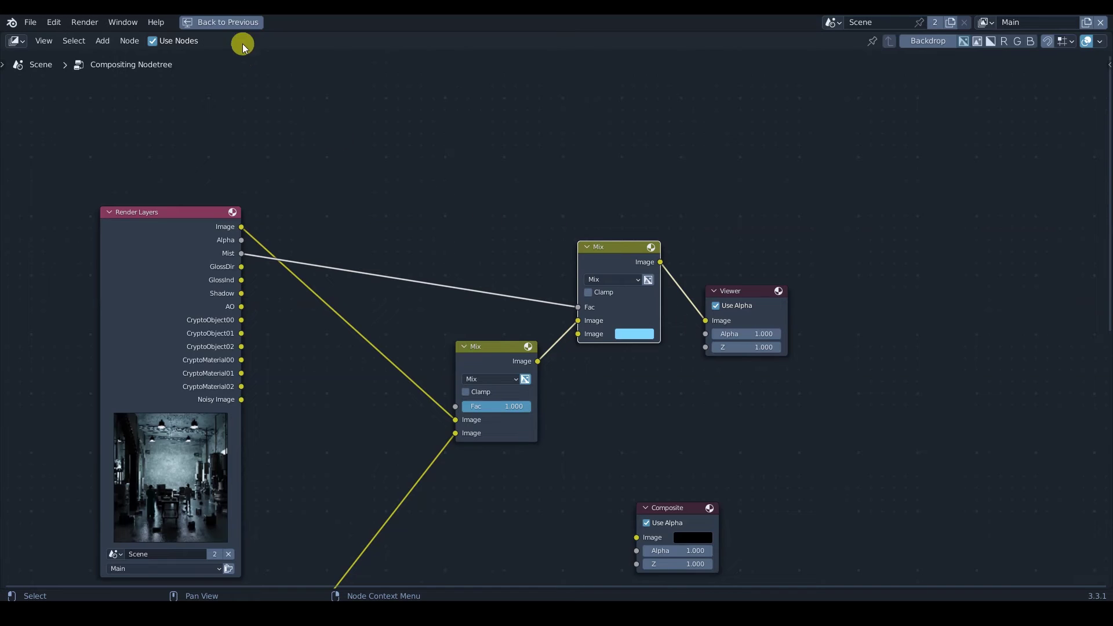
pyautogui.click(244, 22)
# - Reframe the node tree and viewer around the Mist link and the blue-fog preview
pyautogui.moveTo(394, 205); pyautogui.dragTo(252, 236, button='middle')
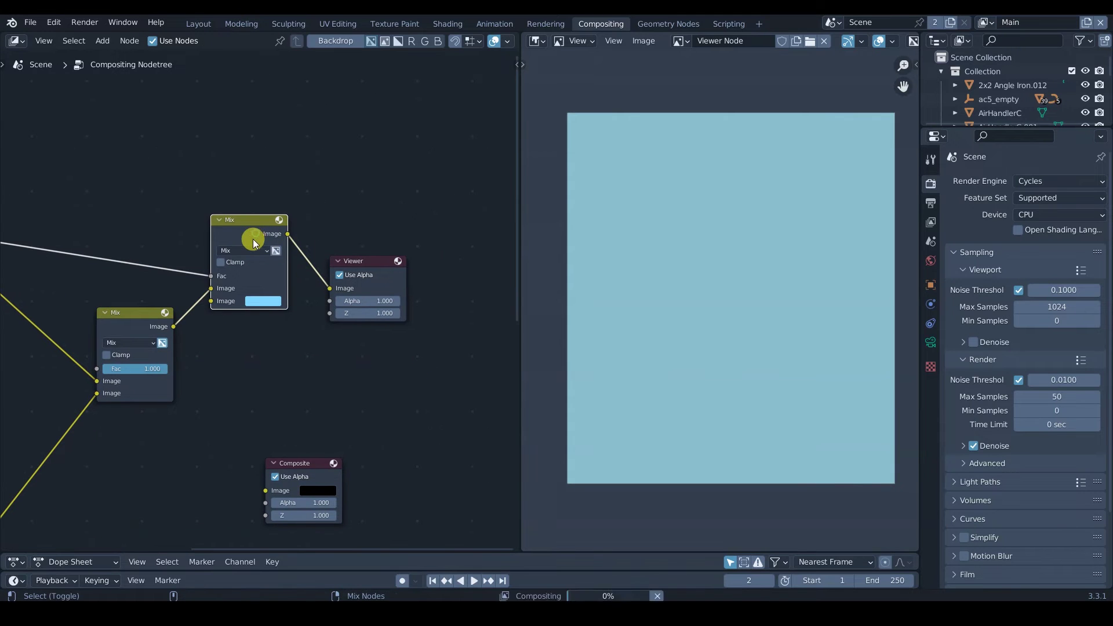
pyautogui.moveTo(687, 296); pyautogui.dragTo(709, 288, button='middle')
pyautogui.scroll(2, 710, 314)
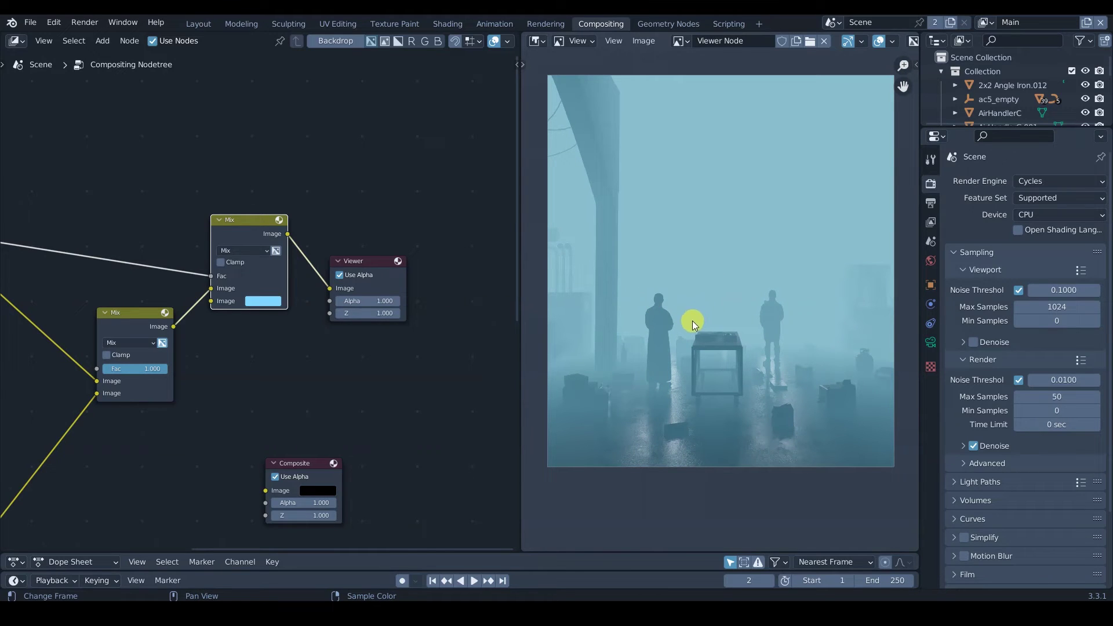
pyautogui.scroll(1, 725, 296)
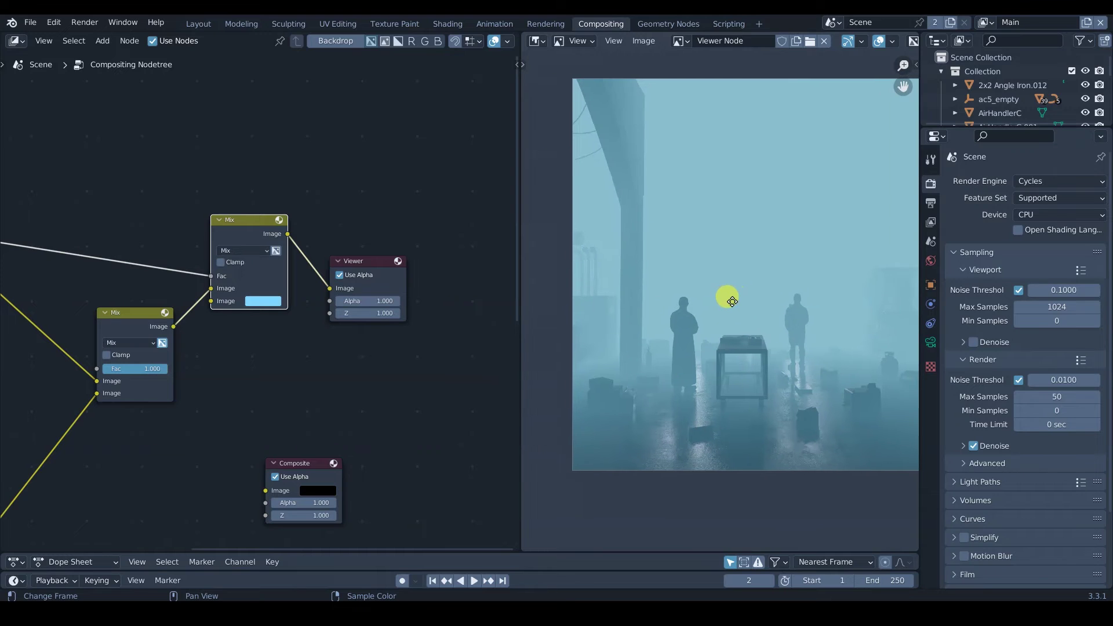
pyautogui.scroll(-1, 719, 299)
pyautogui.scroll(-1, 255, 301)
pyautogui.moveTo(256, 301); pyautogui.dragTo(384, 353, button='middle')
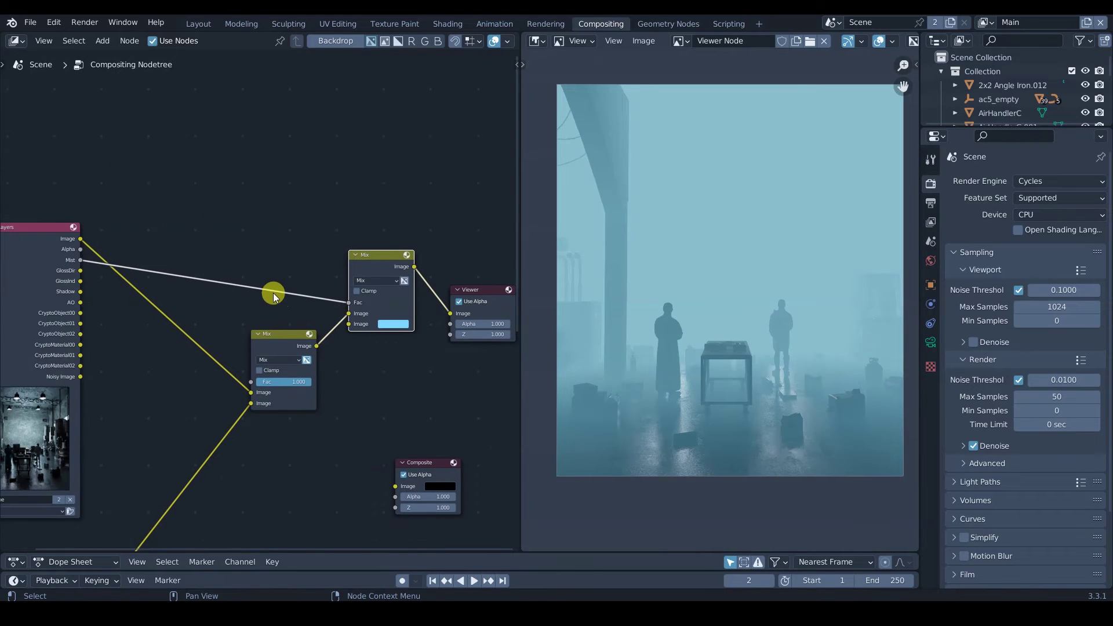
pyautogui.moveTo(273, 290); pyautogui.dragTo(250, 297, button='middle')
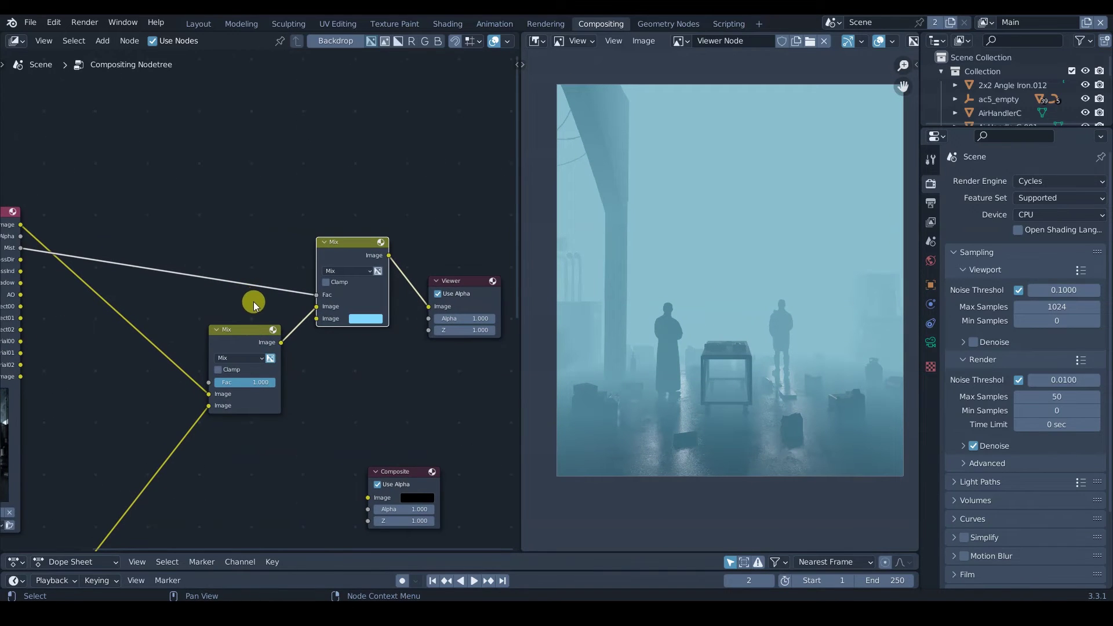
pyautogui.hotkey('shift', 'a')
# - Splice a ColorRamp into the Mist-to-Fac link and nudge its black and white stops
pyautogui.moveTo(223, 326)
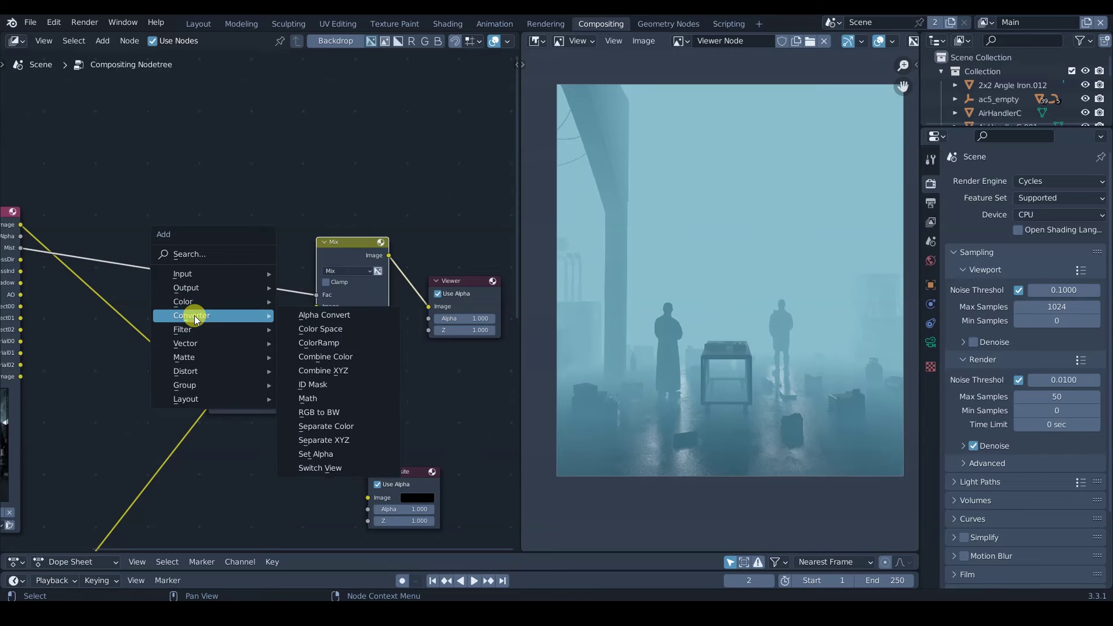
pyautogui.click(327, 332)
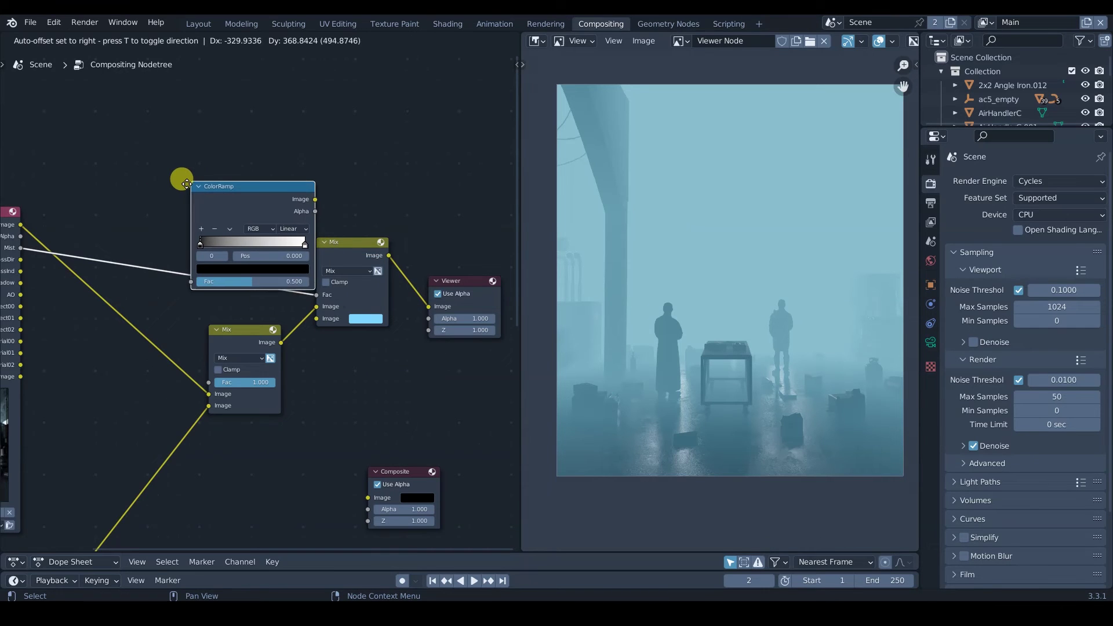
pyautogui.click(155, 189)
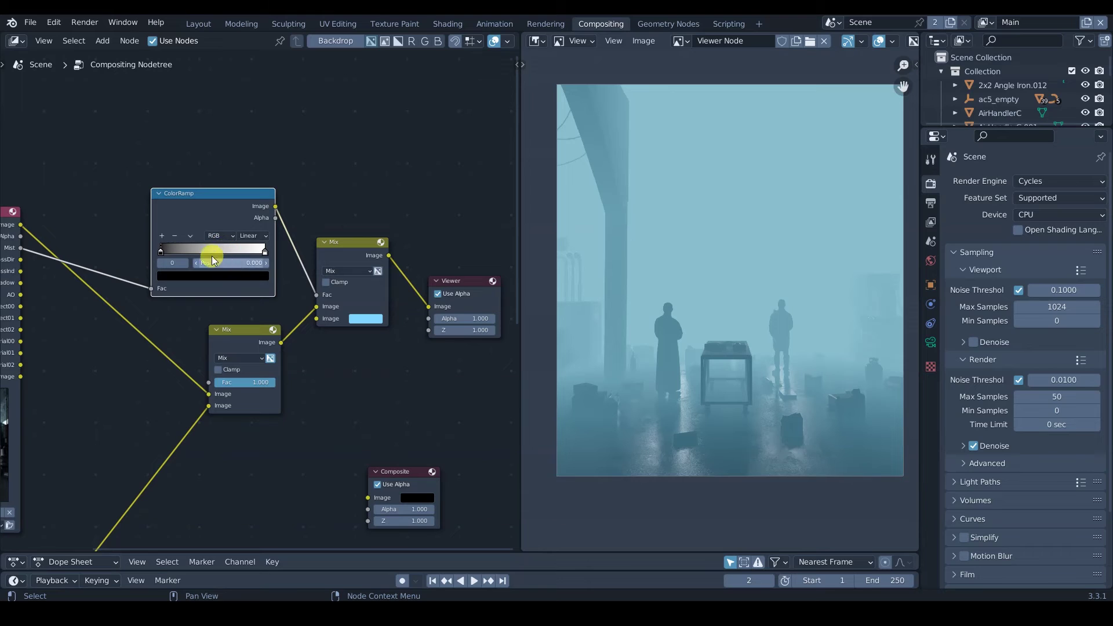
pyautogui.moveTo(161, 250)
pyautogui.mouseDown()
pyautogui.moveTo(241, 255)
pyautogui.moveTo(174, 264)
pyautogui.mouseUp()
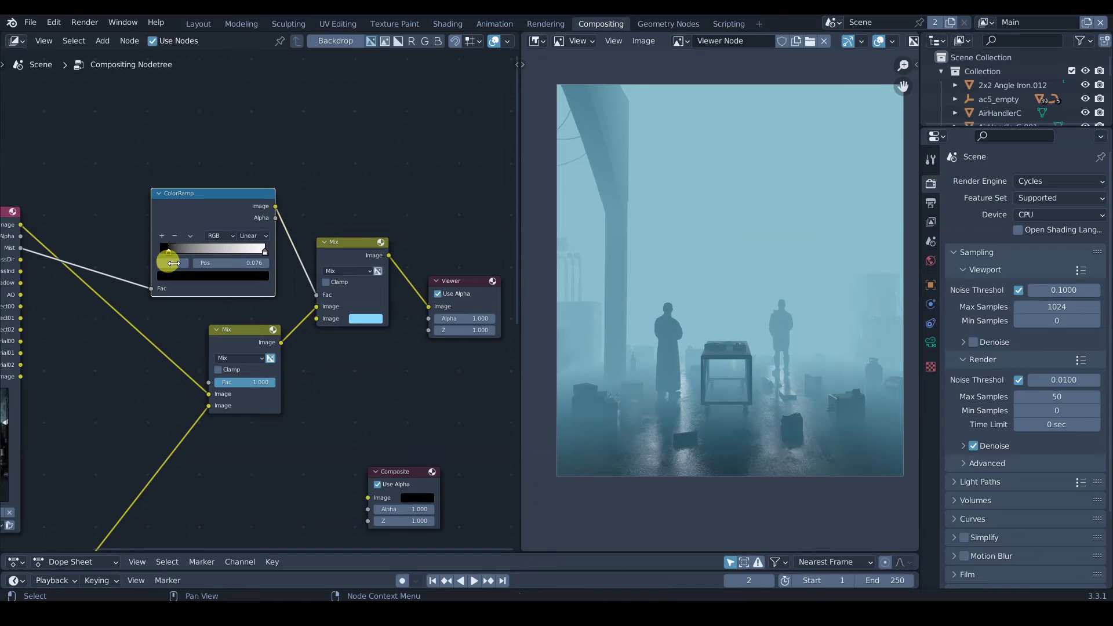
pyautogui.click(267, 256)
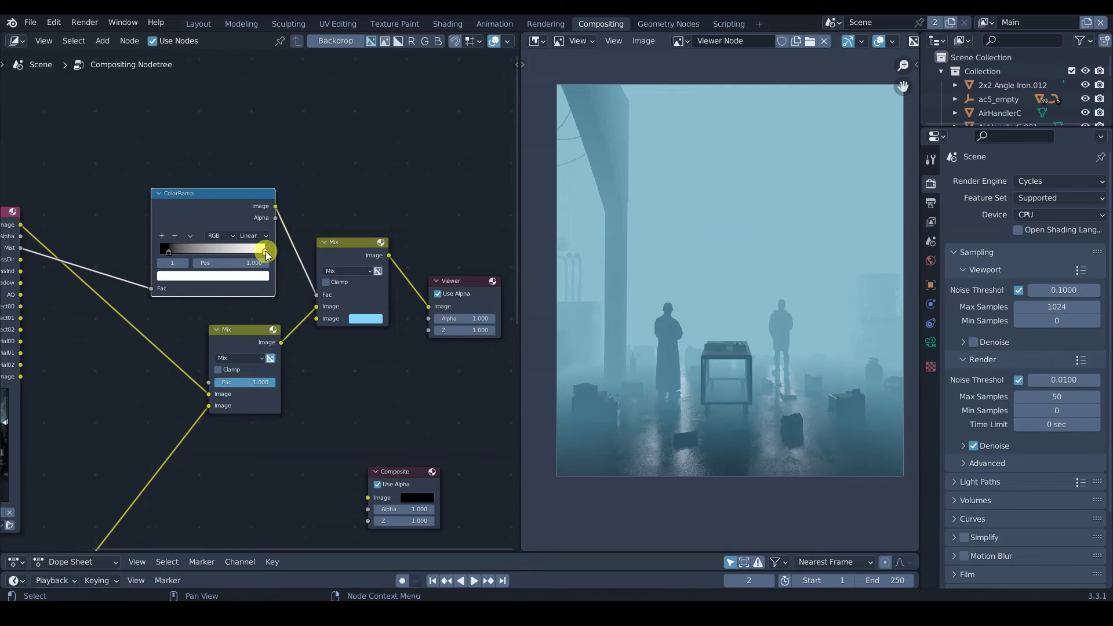
pyautogui.moveTo(266, 255)
pyautogui.mouseDown()
pyautogui.moveTo(232, 250)
pyautogui.moveTo(279, 253)
pyautogui.moveTo(222, 259)
pyautogui.moveTo(273, 257)
pyautogui.mouseUp()
# - Darken the ColorRamp's white stop and slide the black stop right to thin the fog
pyautogui.click(258, 277)
pyautogui.moveTo(243, 162)
pyautogui.mouseDown()
pyautogui.moveTo(246, 125)
pyautogui.moveTo(248, 174)
pyautogui.mouseUp()
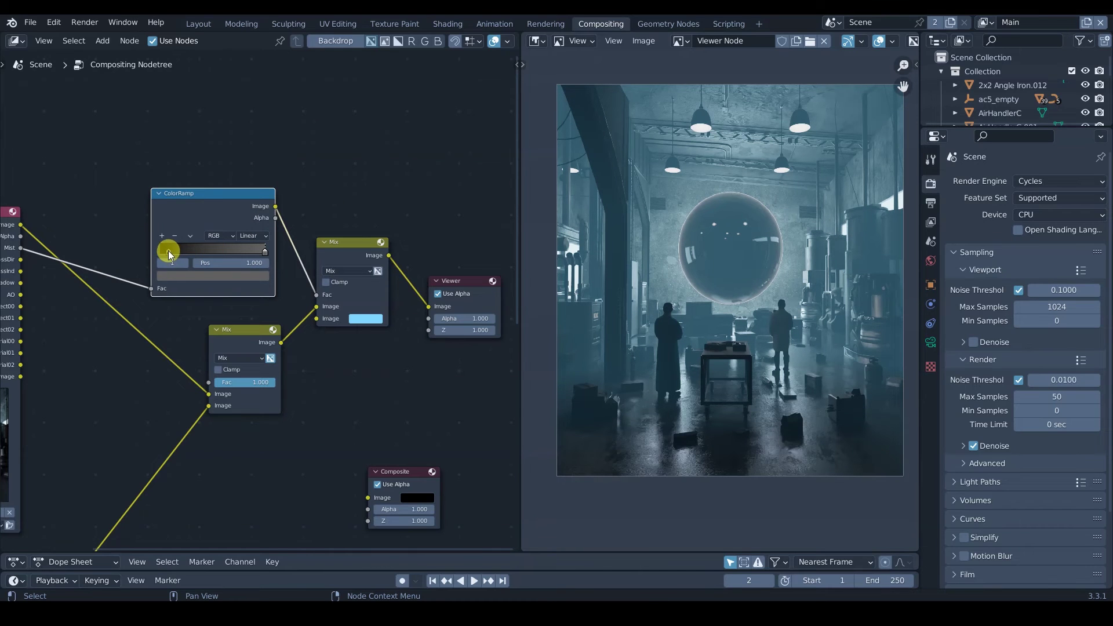
pyautogui.moveTo(169, 253); pyautogui.dragTo(265, 256)
pyautogui.click(254, 277)
pyautogui.moveTo(248, 169); pyautogui.dragTo(250, 177)
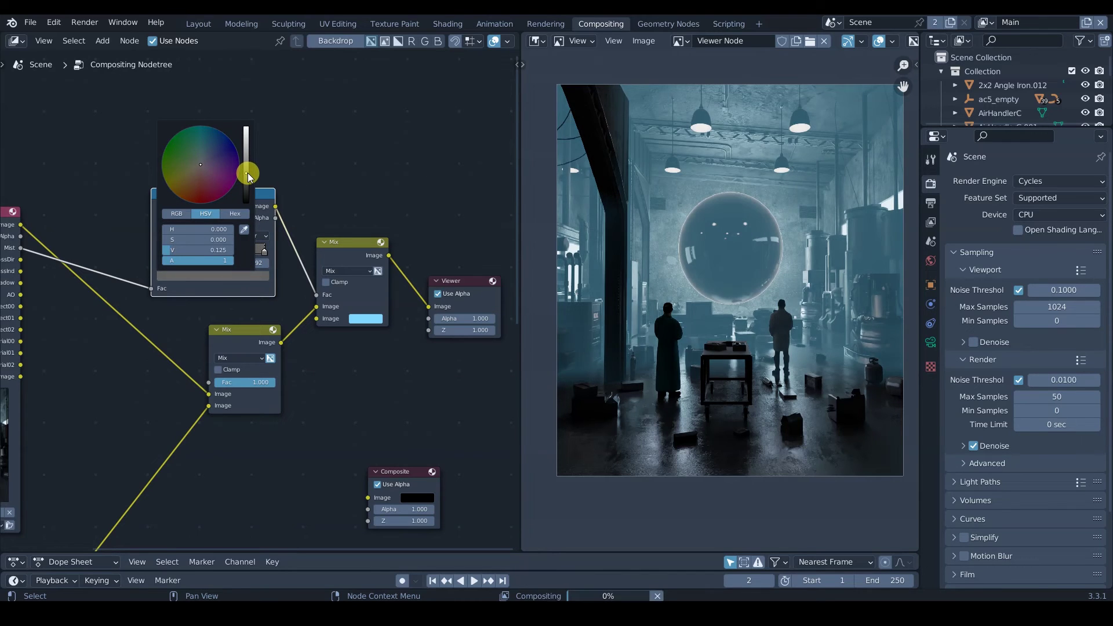
# - Retune the Mix node's fog tint to a pale cyan and frame all compositing nodes
pyautogui.click(363, 318)
pyautogui.moveTo(390, 224); pyautogui.dragTo(397, 196)
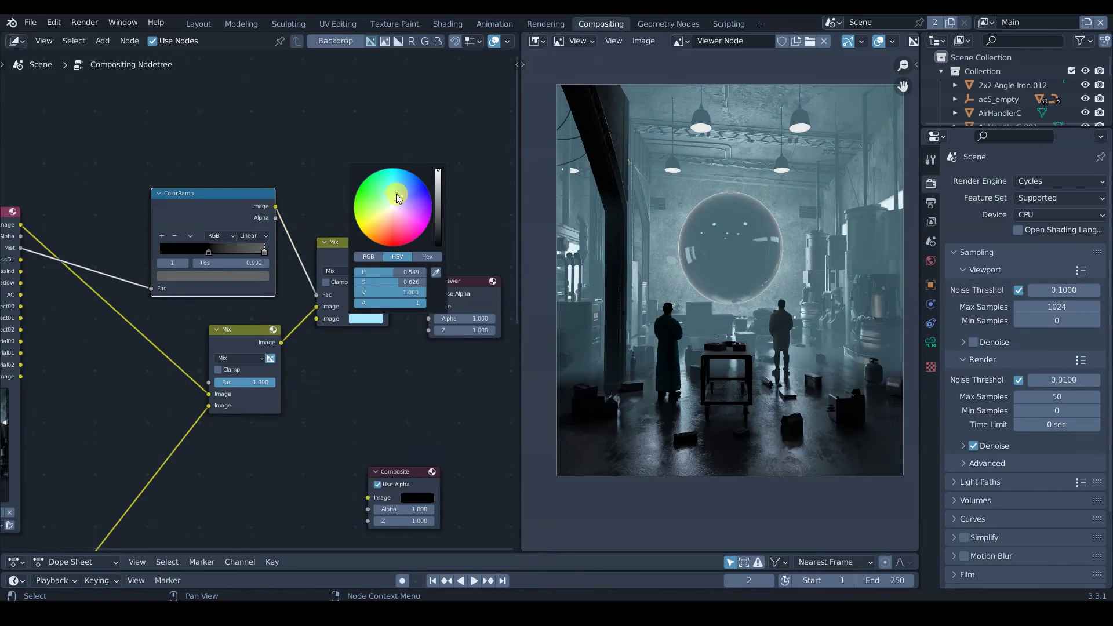
pyautogui.scroll(-2, 385, 330)
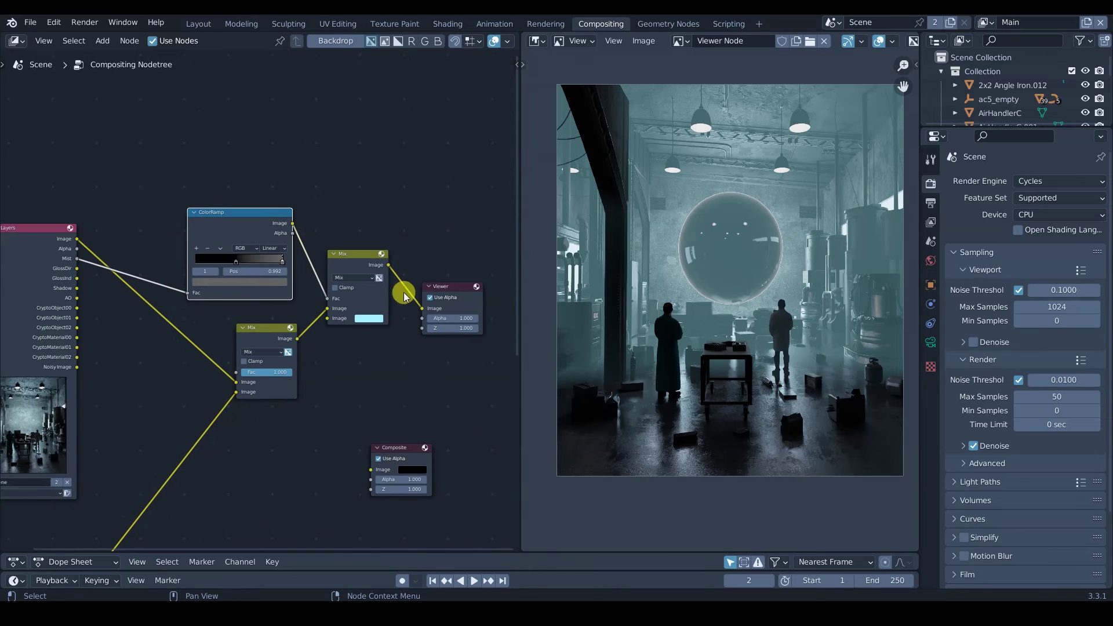
pyautogui.moveTo(342, 345); pyautogui.dragTo(366, 283, button='middle')
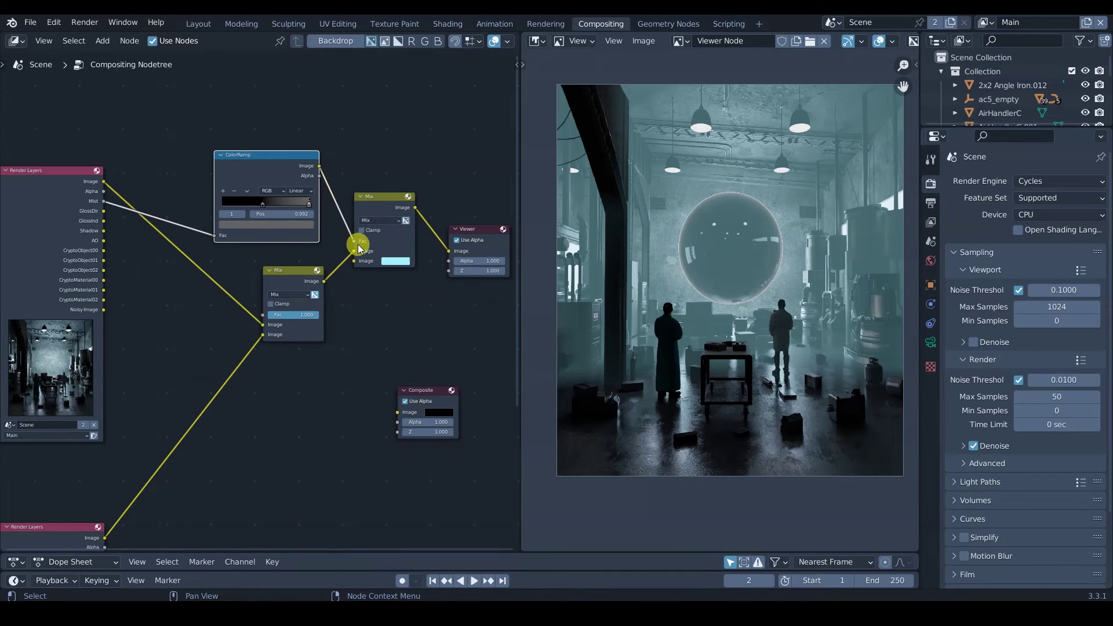
pyautogui.click(354, 261)
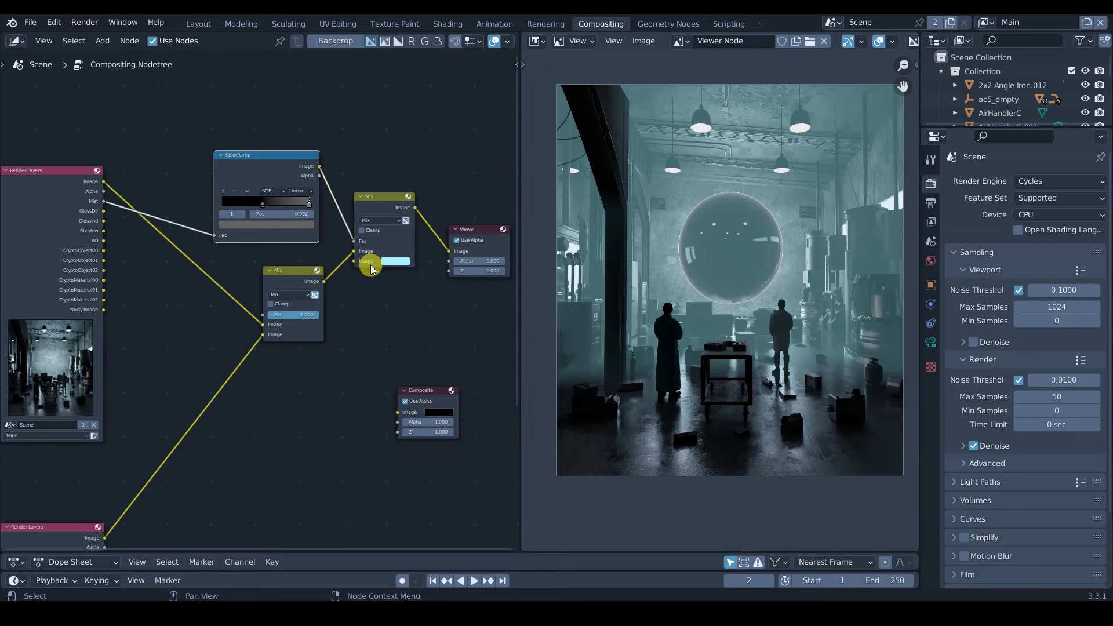
# - Drag the grey mist.png image into Tutorial Mist-Recovered as a new layer, accepting the profile conversion
pyautogui.hotkey('alt', 'Tab')
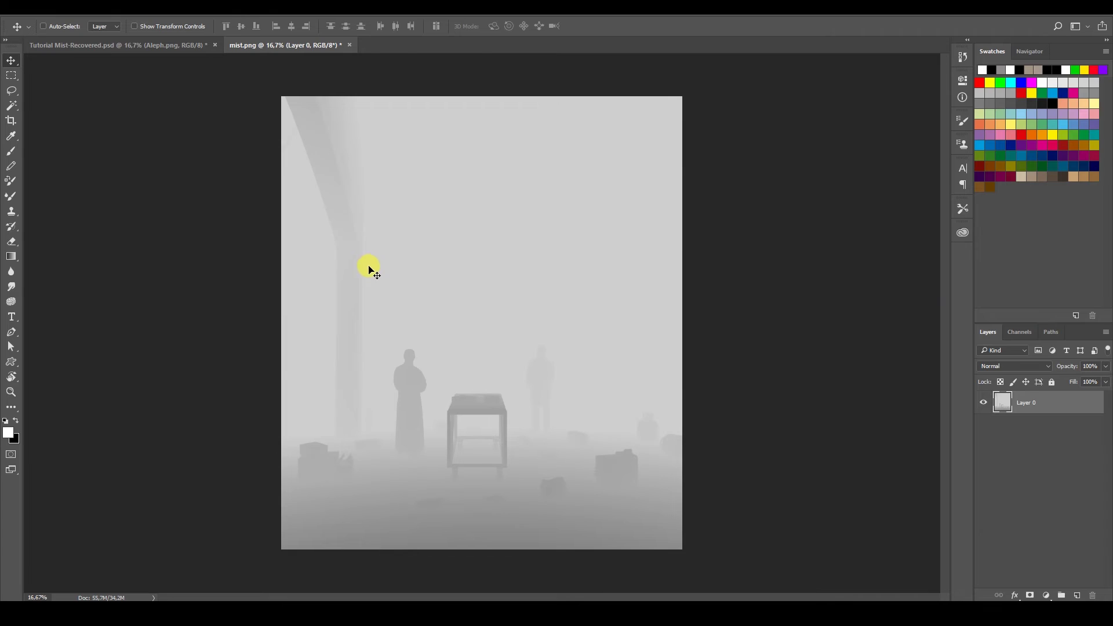
pyautogui.click(168, 44)
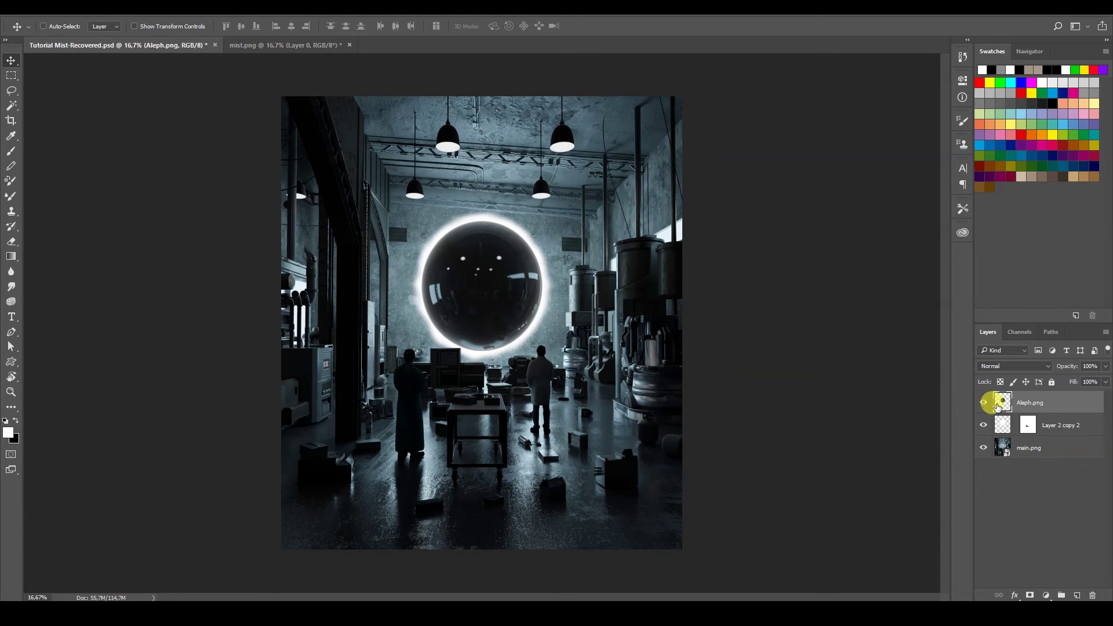
pyautogui.click(278, 45)
pyautogui.moveTo(295, 148); pyautogui.dragTo(447, 180)
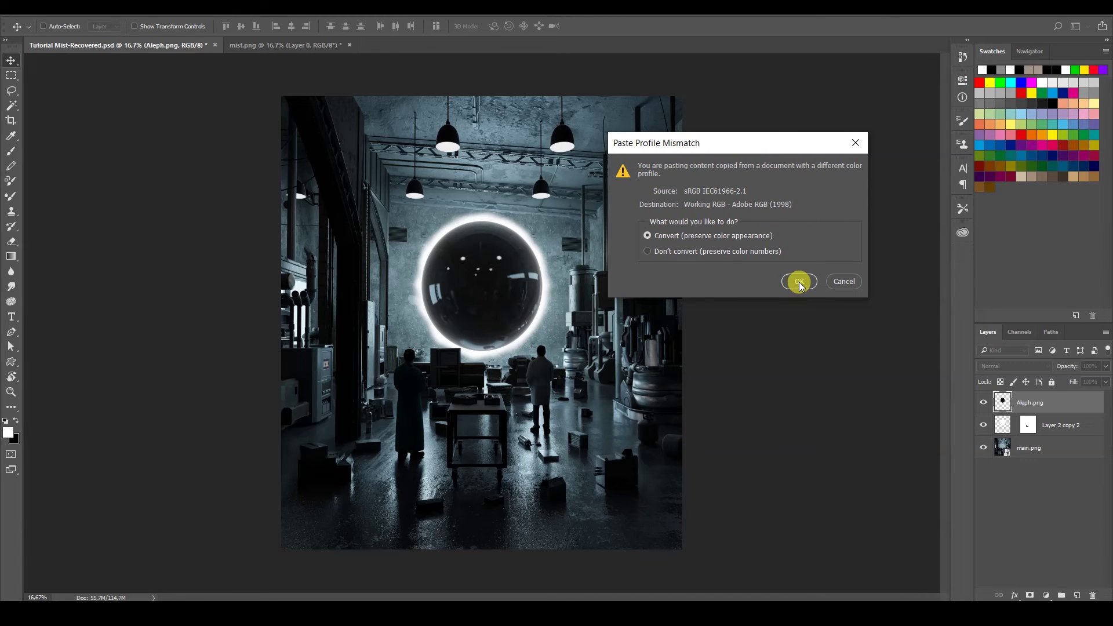
pyautogui.click(801, 283)
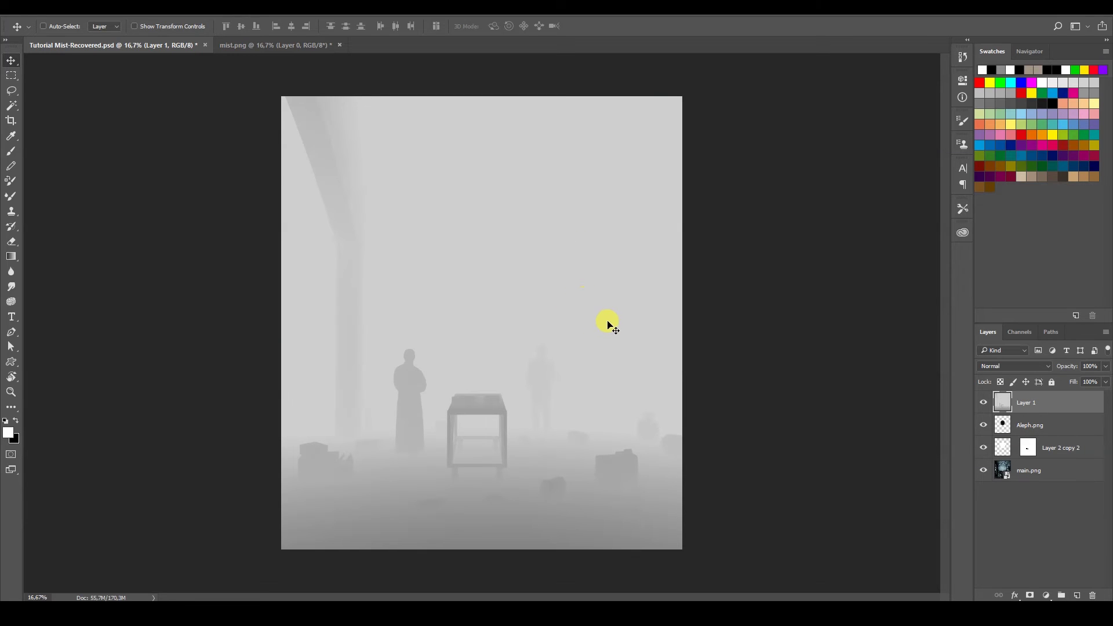
# - Hide the mist layer (Layer 1) and select the Aleph.png layer
pyautogui.click(984, 404)
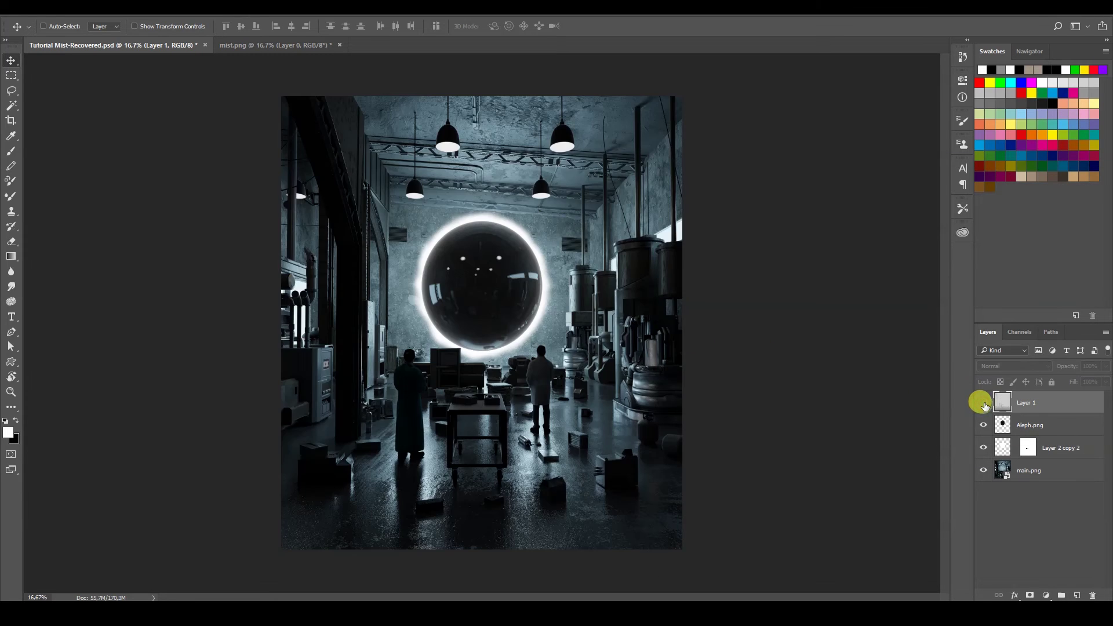
pyautogui.click(984, 403)
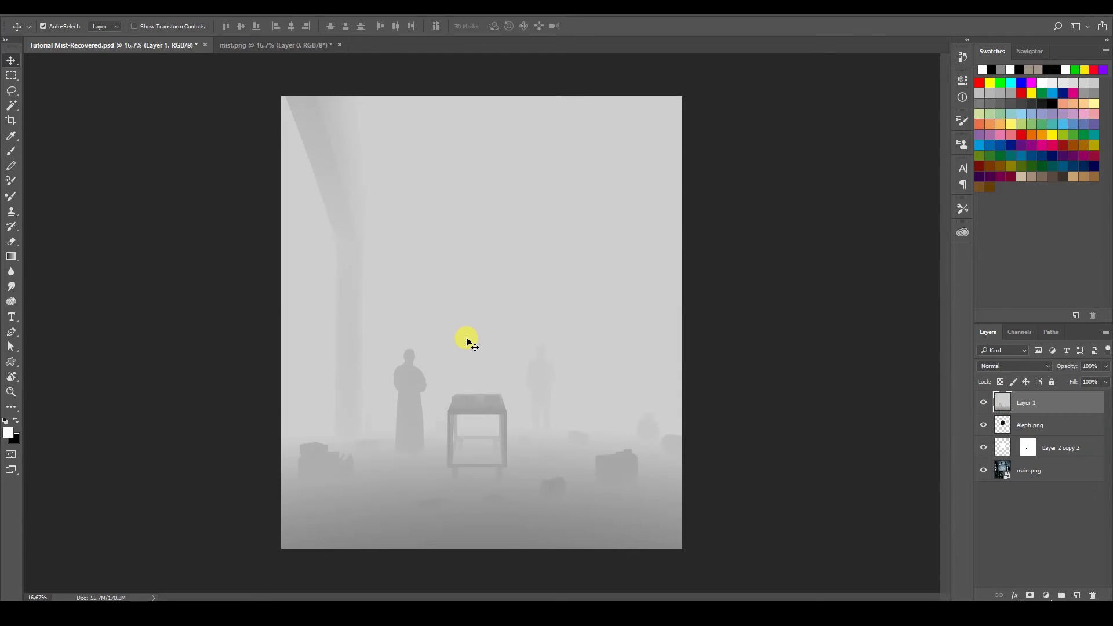
pyautogui.hotkey('ctrl', 'a')
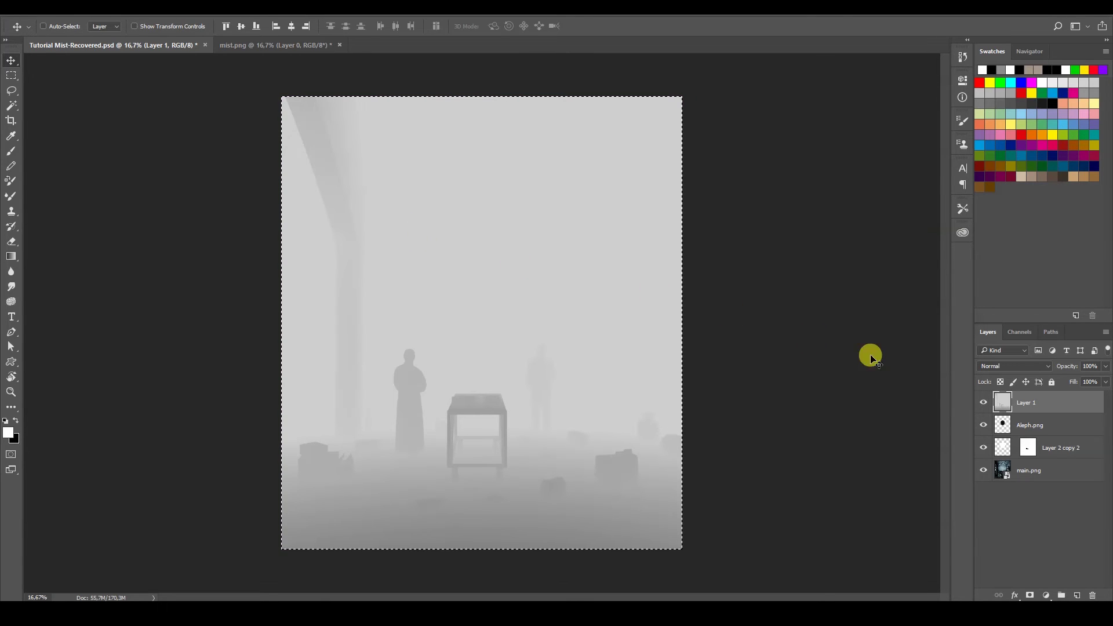
pyautogui.click(983, 402)
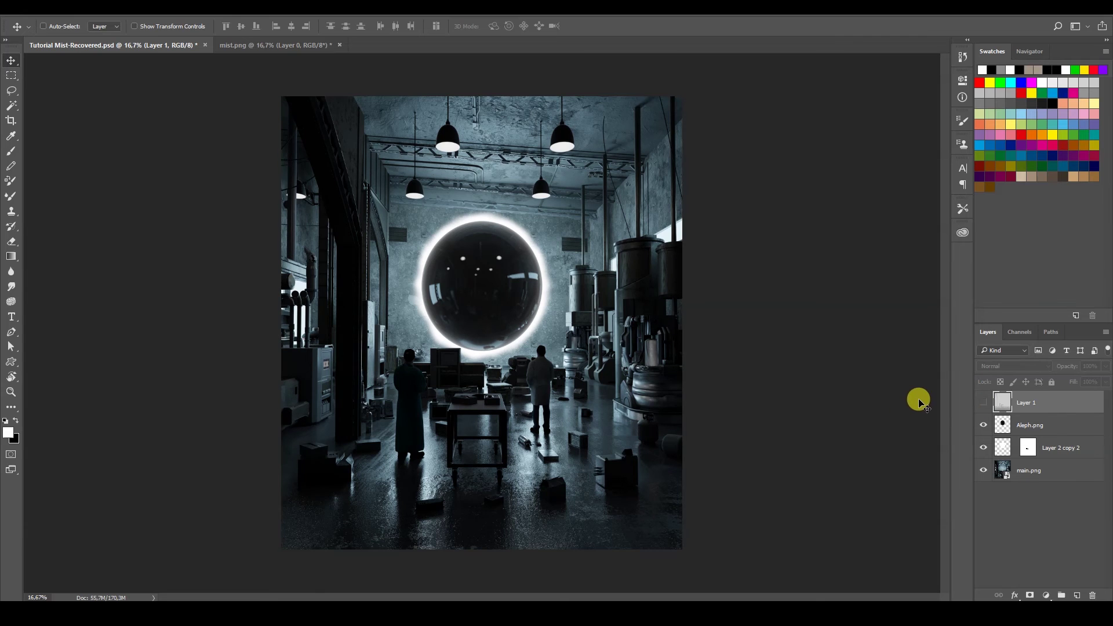
pyautogui.click(1035, 425)
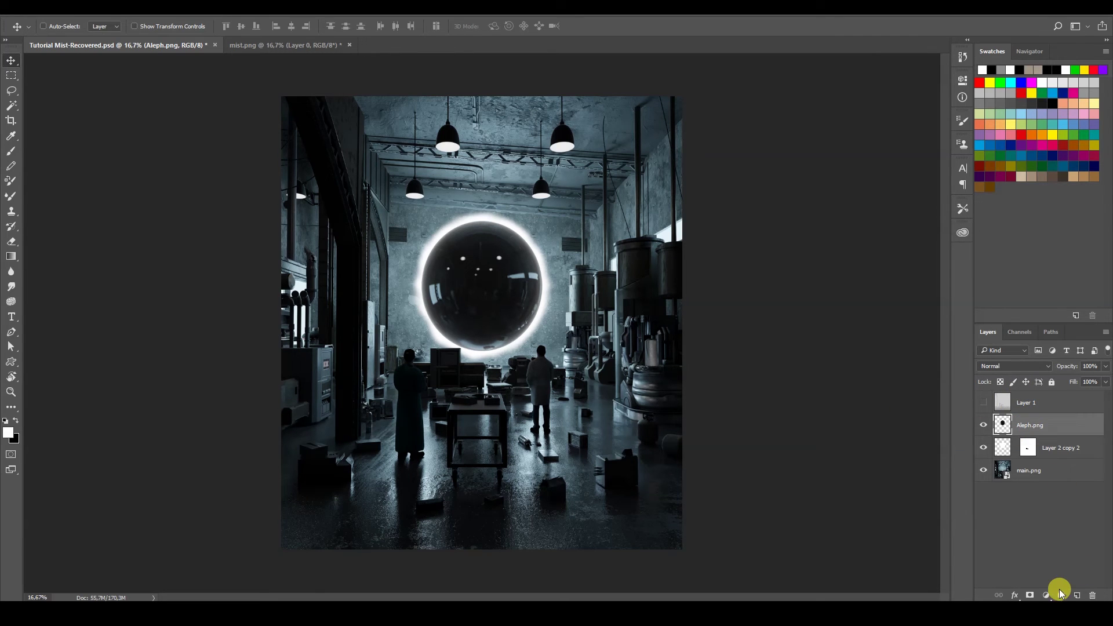
# - Add Layer 2 above Aleph.png and fill it entirely with cyan #40bad8
pyautogui.click(1078, 596)
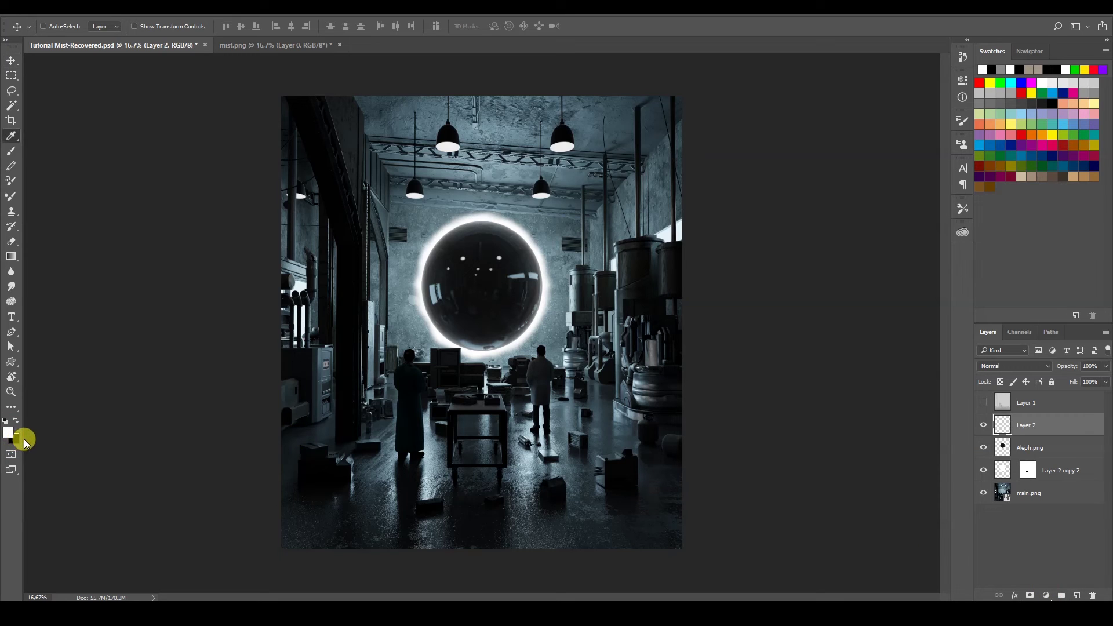
pyautogui.press('i')
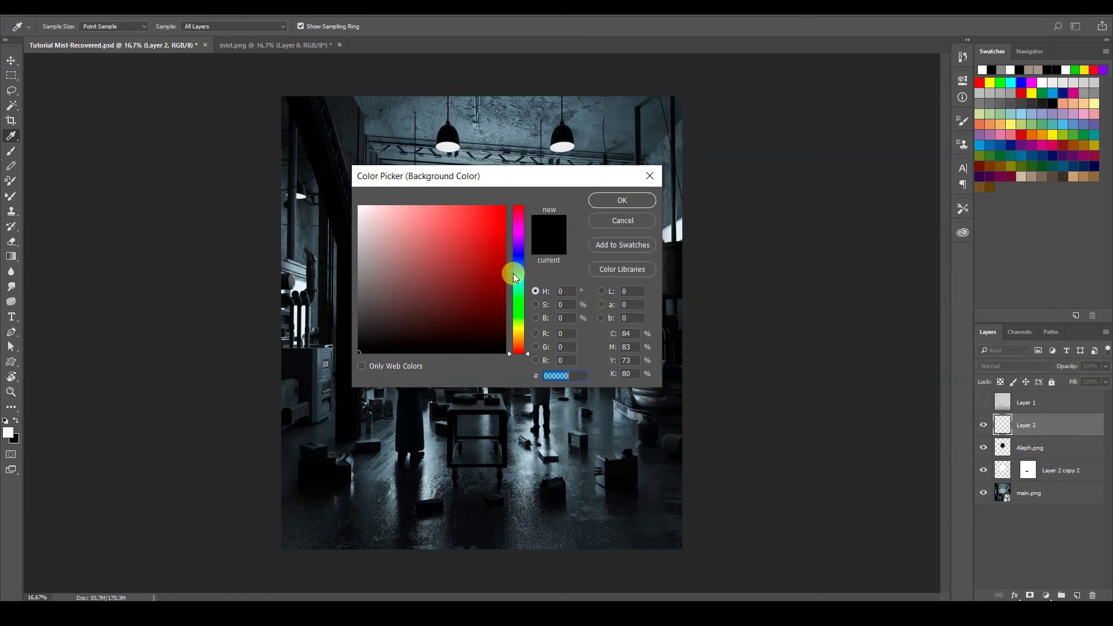
pyautogui.click(514, 274)
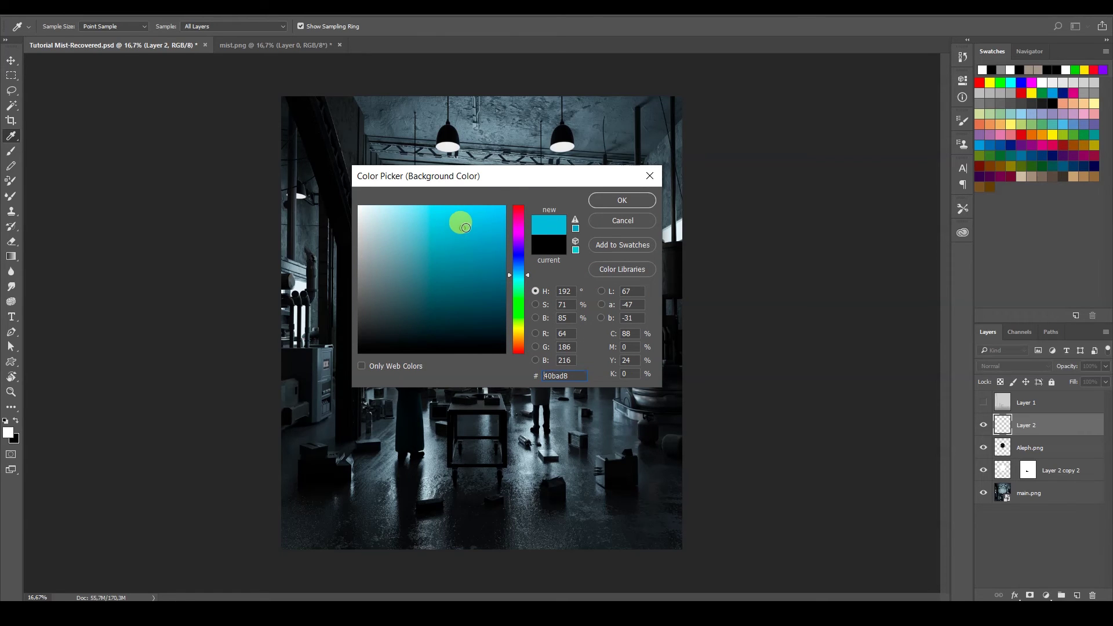
pyautogui.click(624, 203)
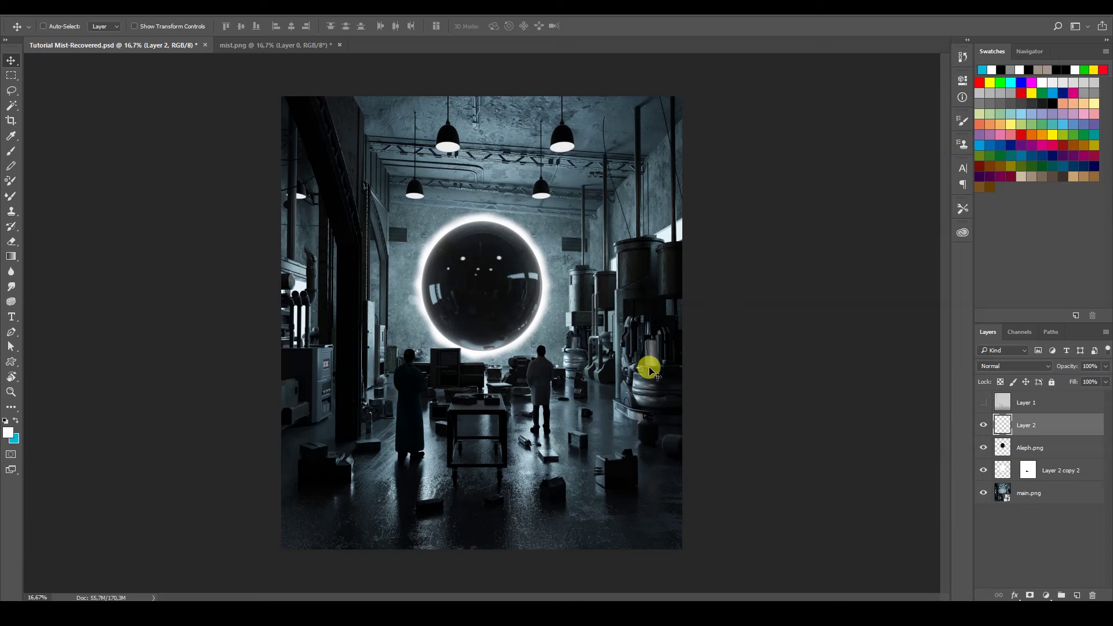
pyautogui.hotkey('ctrl', 'BackSpace')
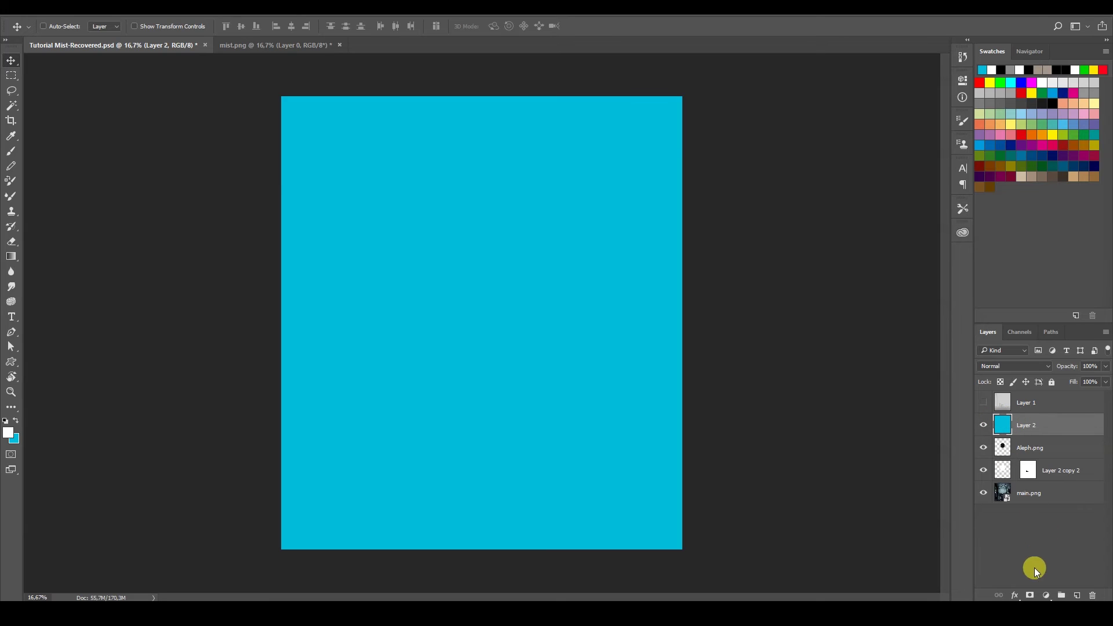
# - Add a white layer mask to Layer 2 and view that mask on its own
pyautogui.click(1031, 596)
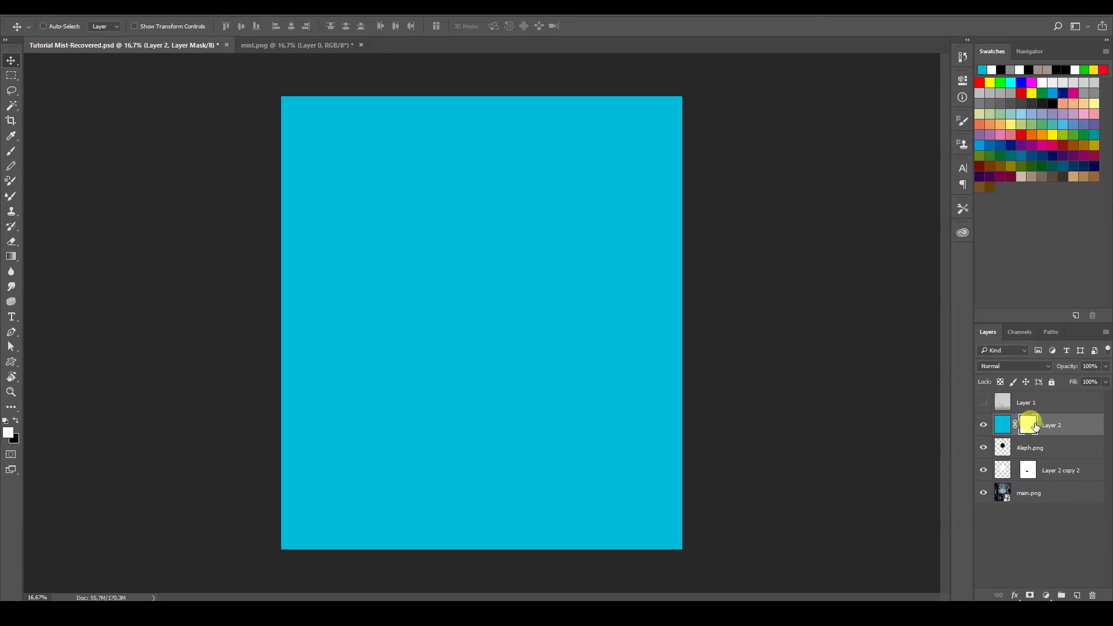
pyautogui.click(983, 403)
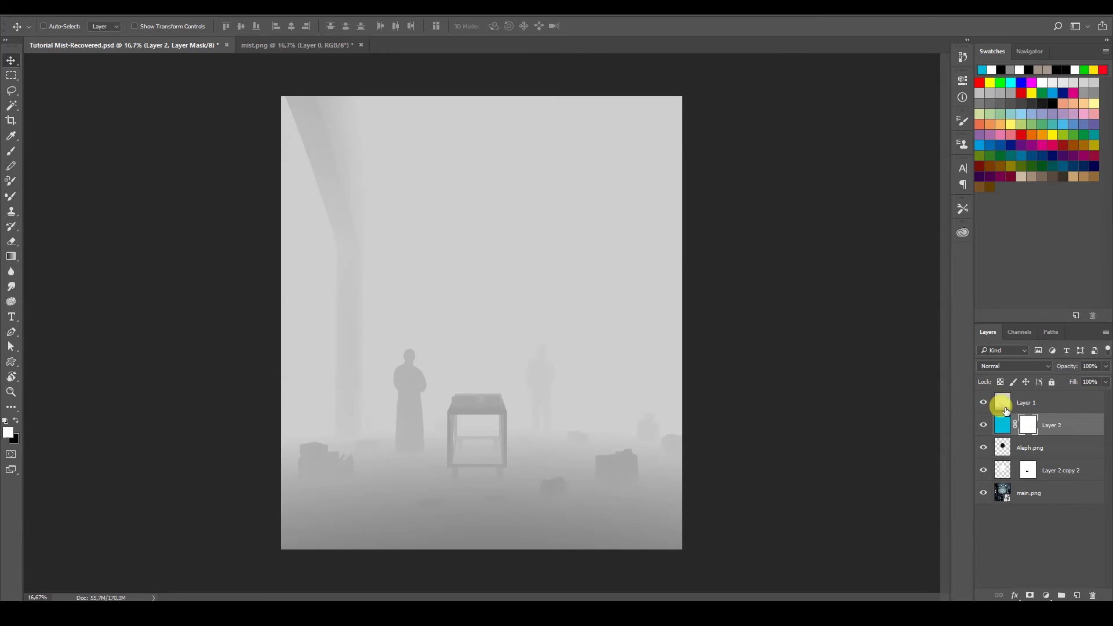
pyautogui.click(1002, 406)
pyautogui.click(984, 402)
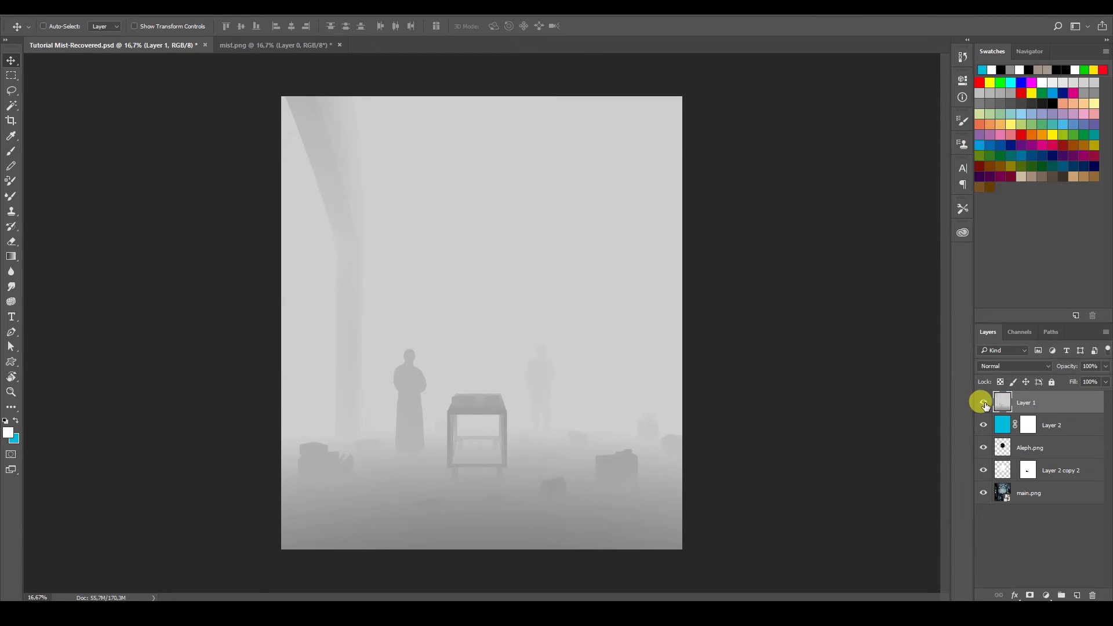
pyautogui.click(1027, 427)
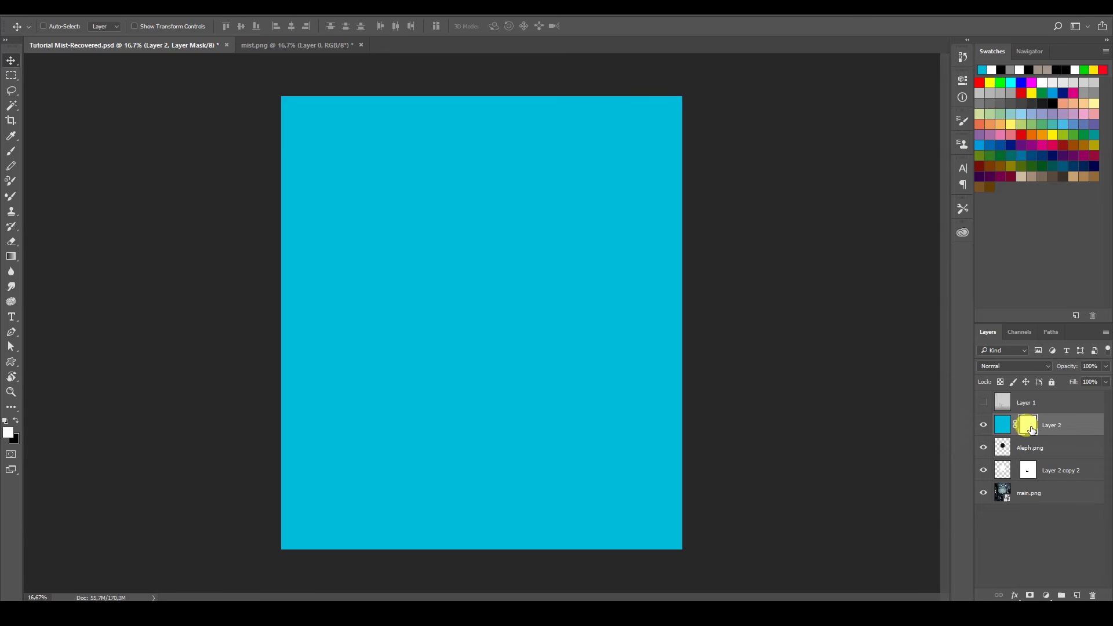
pyautogui.keyDown('alt'); pyautogui.click(1032, 429); pyautogui.keyUp('alt')
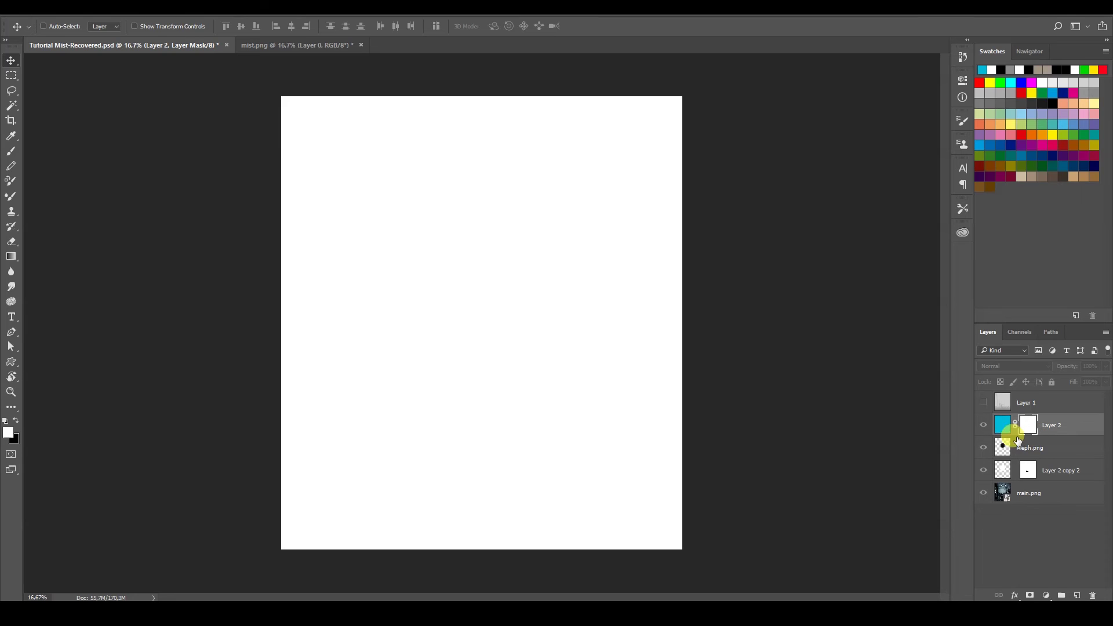
# - Paste the mist image in place into Layer 2's mask, deselect, and return to the composite
pyautogui.click(53, 12)
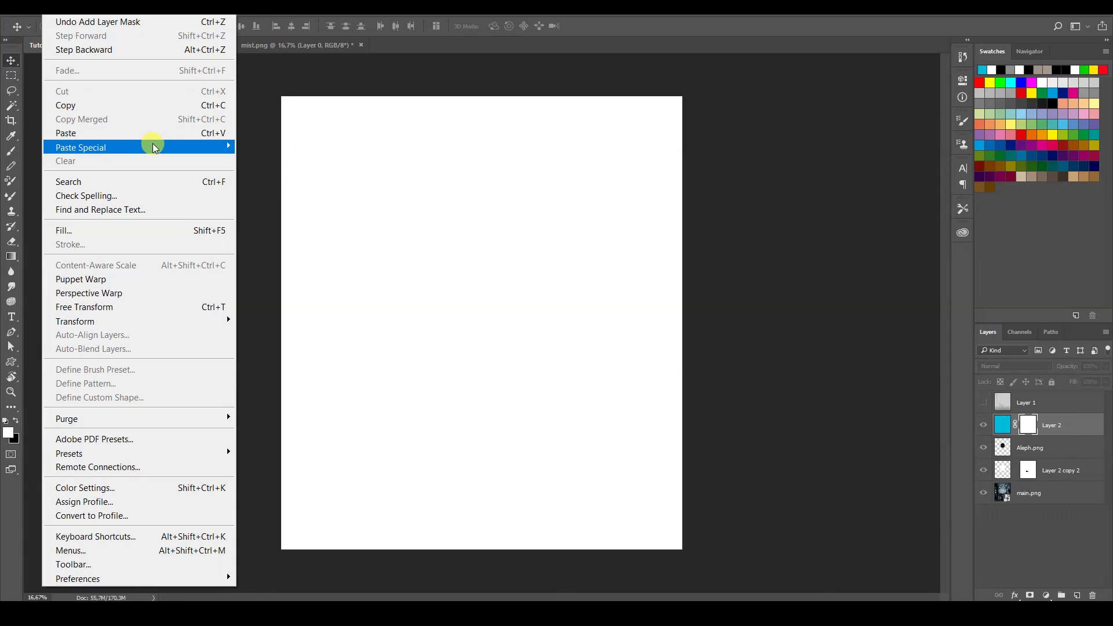
pyautogui.moveTo(159, 147)
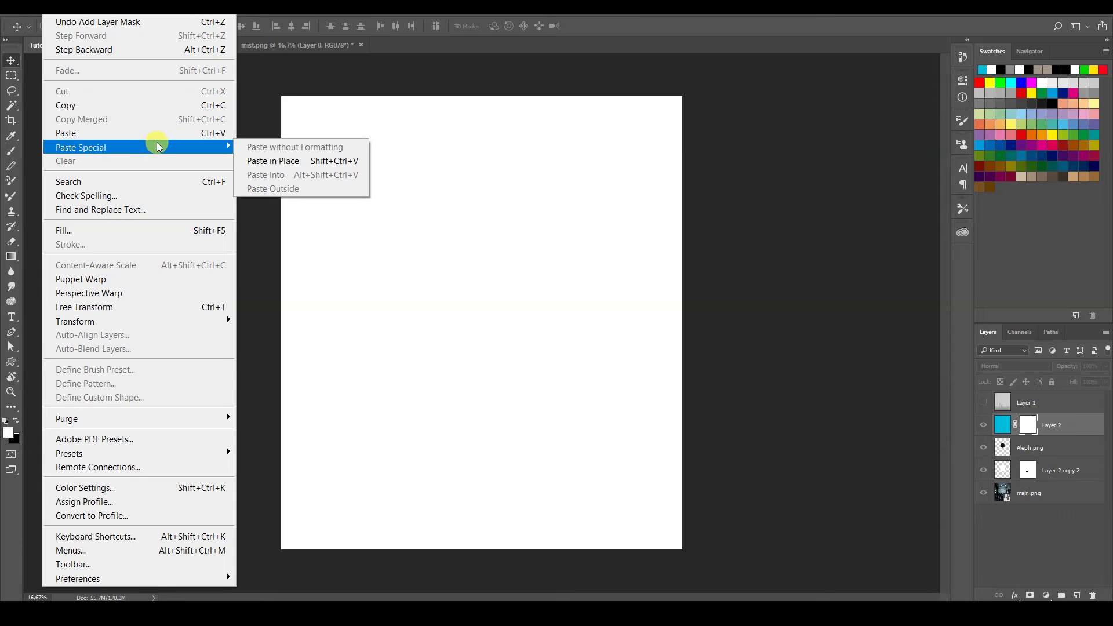
pyautogui.click(299, 166)
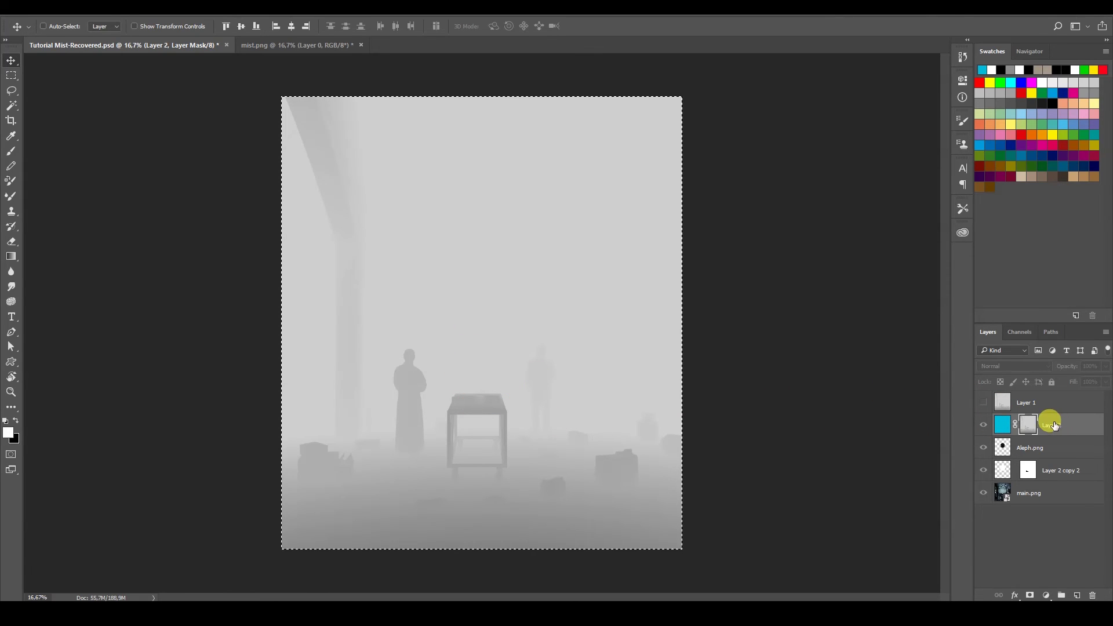
pyautogui.click(999, 426)
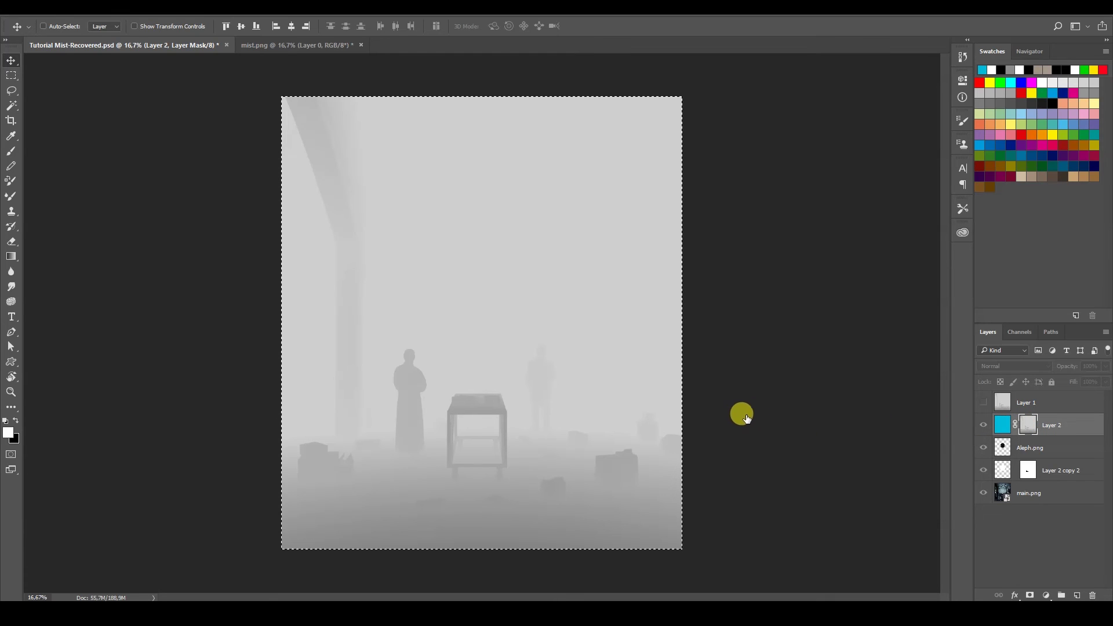
pyautogui.hotkey('ctrl', 'd')
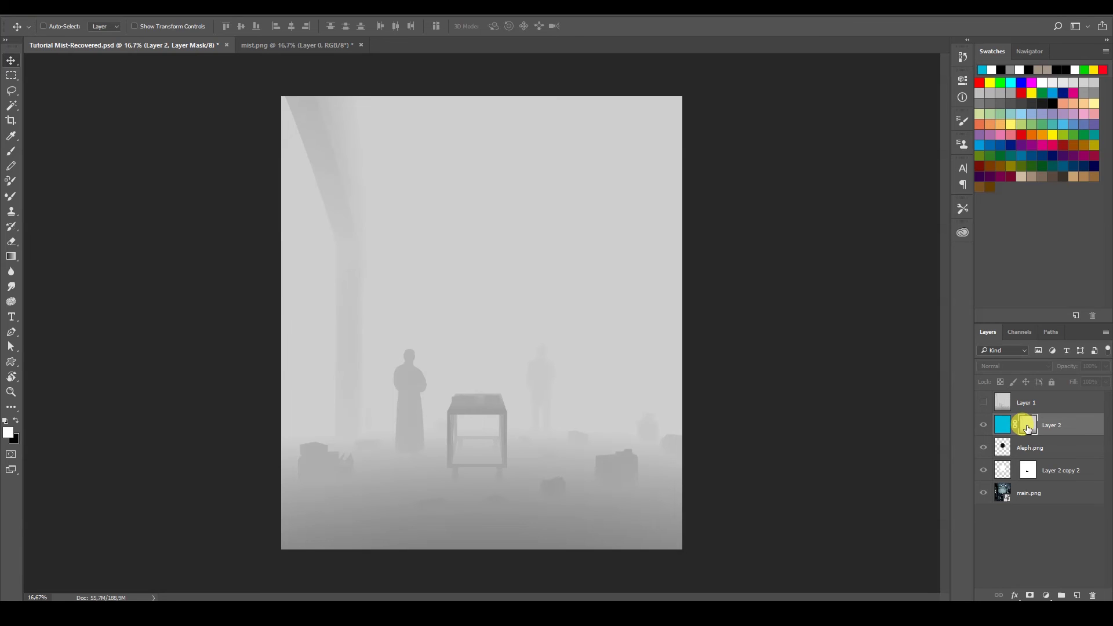
pyautogui.keyDown('alt'); pyautogui.click(1027, 429); pyautogui.keyUp('alt')
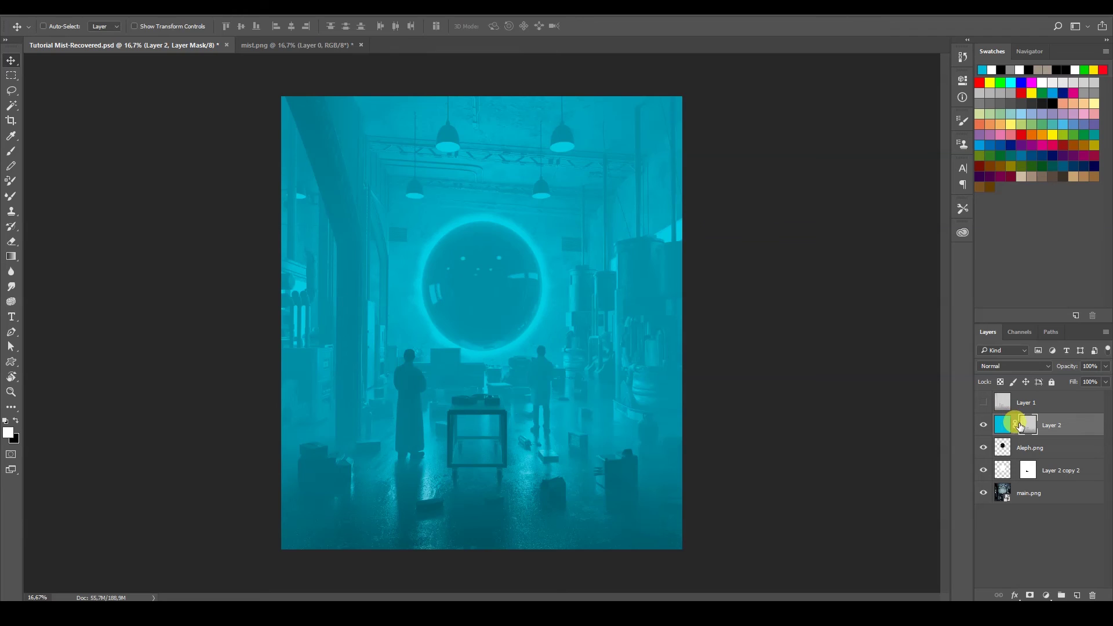
# - Set Hue to +6 on Layer 2's cyan fill, then start Levels on its mask
pyautogui.click(1003, 425)
pyautogui.click(1026, 429)
pyautogui.click(1004, 430)
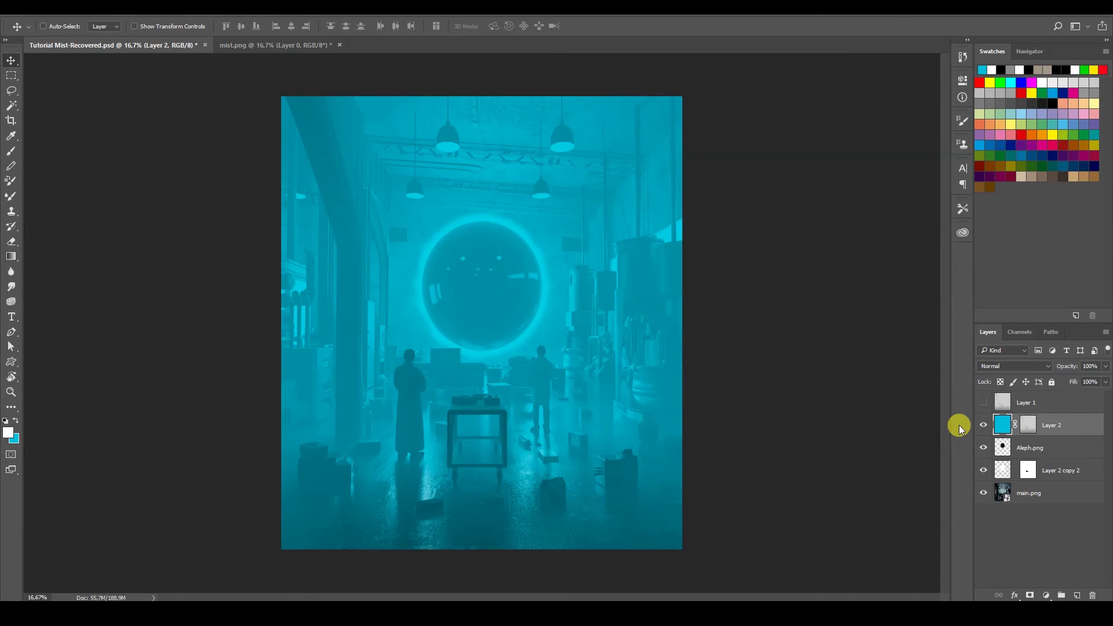
pyautogui.press('i')
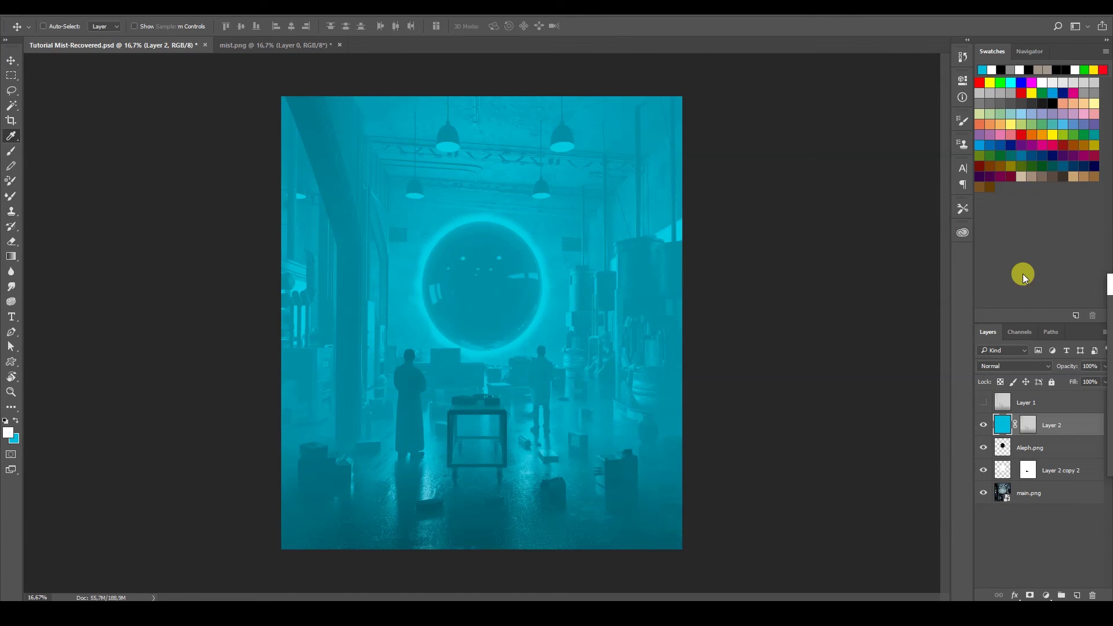
pyautogui.hotkey('ctrl', 'u')
pyautogui.moveTo(738, 256); pyautogui.dragTo(628, 239)
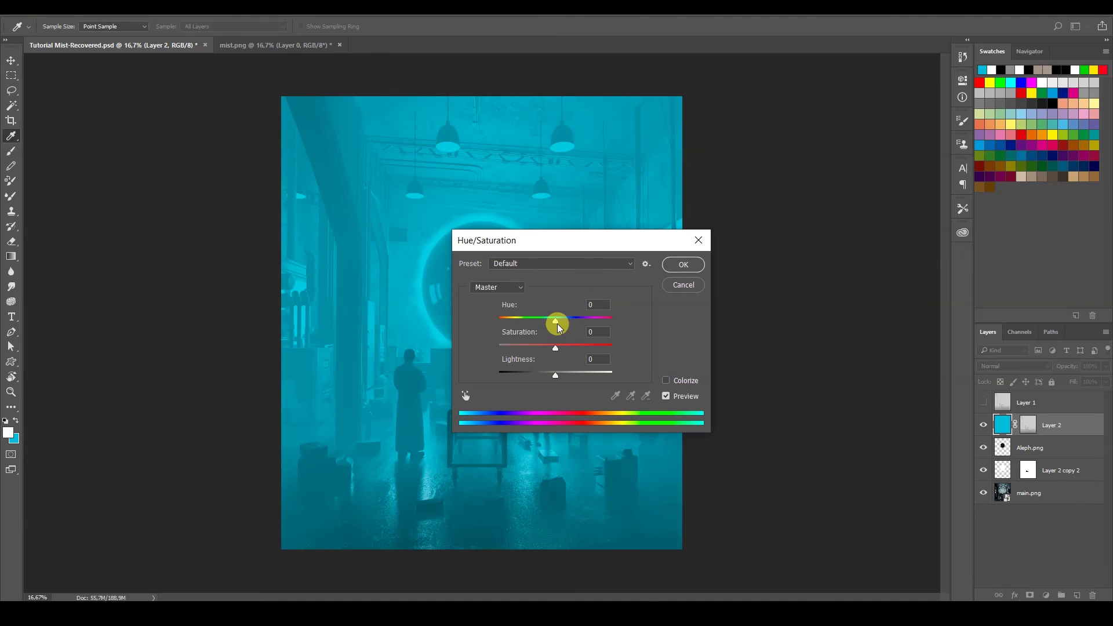
pyautogui.moveTo(555, 321); pyautogui.dragTo(559, 326)
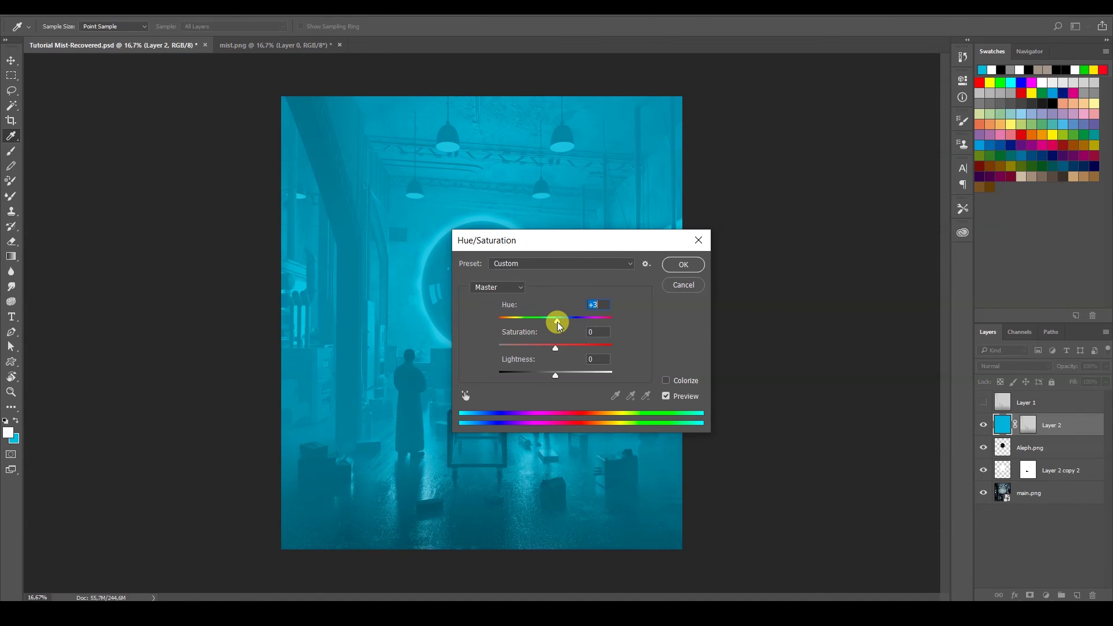
pyautogui.click(687, 264)
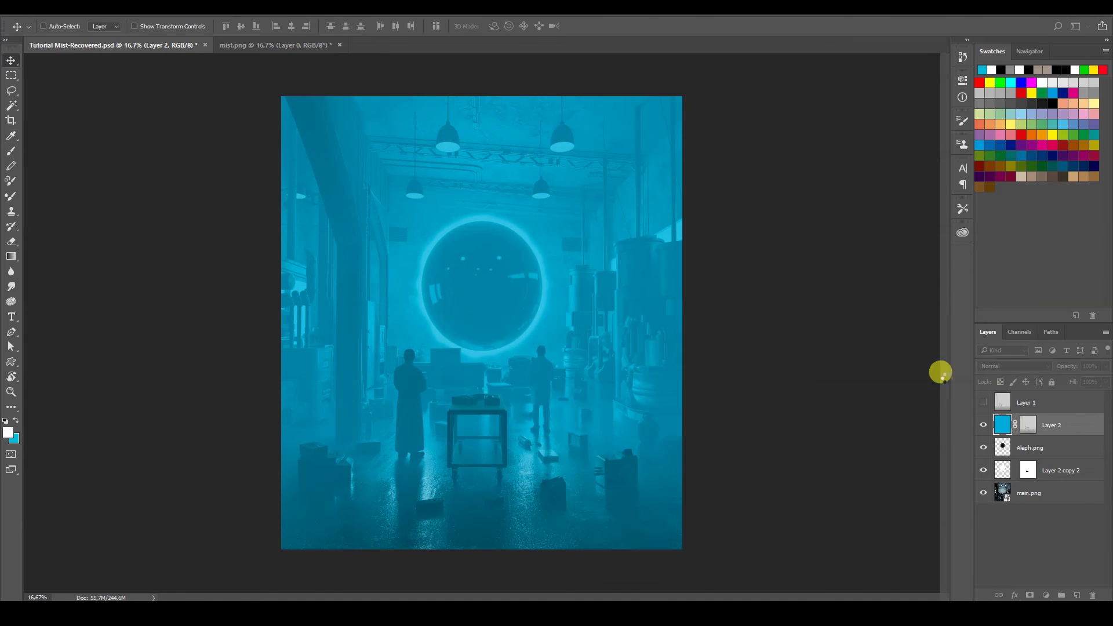
pyautogui.click(1028, 428)
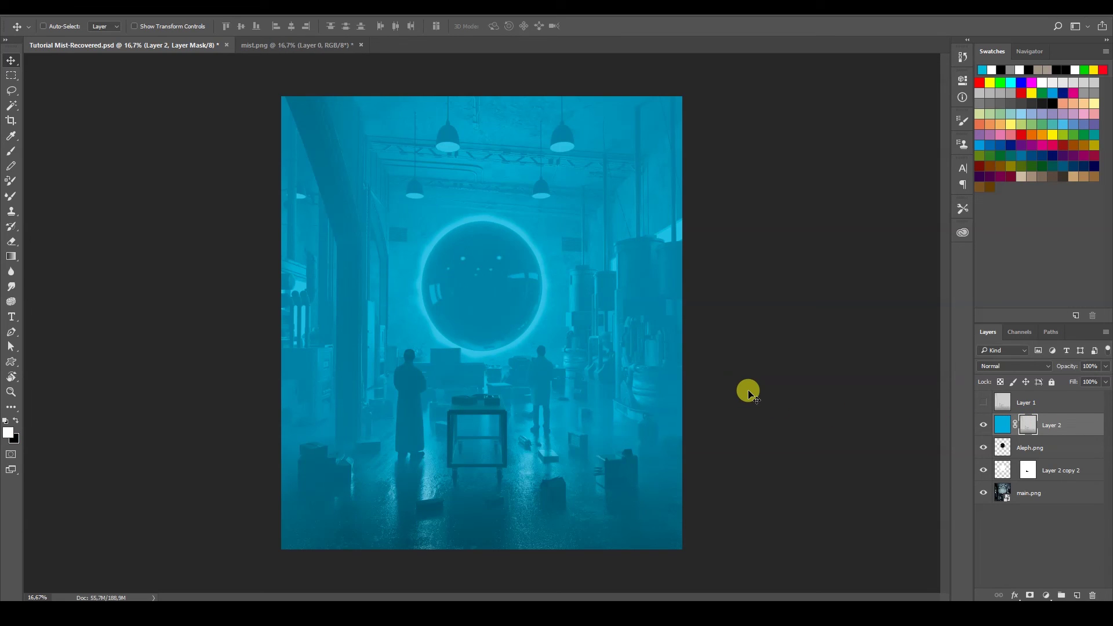
pyautogui.hotkey('ctrl', 'l')
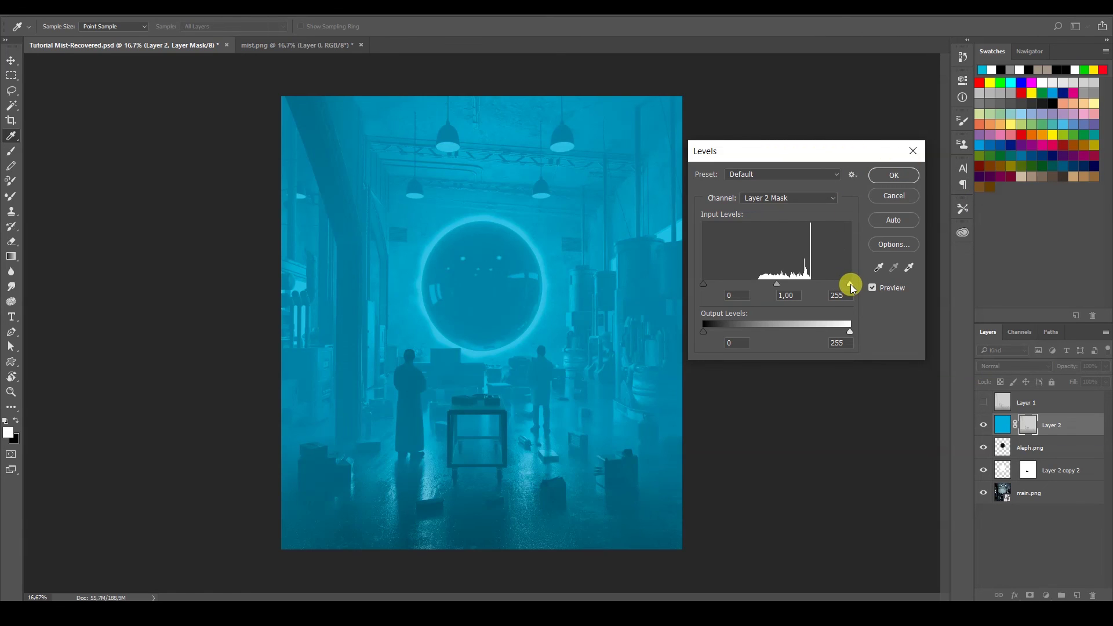
# - Apply Levels to Layer 2's mask with input black 129 and output white 210
pyautogui.moveTo(851, 284)
pyautogui.mouseDown()
pyautogui.moveTo(835, 284)
pyautogui.moveTo(850, 283)
pyautogui.mouseUp()
pyautogui.moveTo(716, 284); pyautogui.dragTo(778, 283)
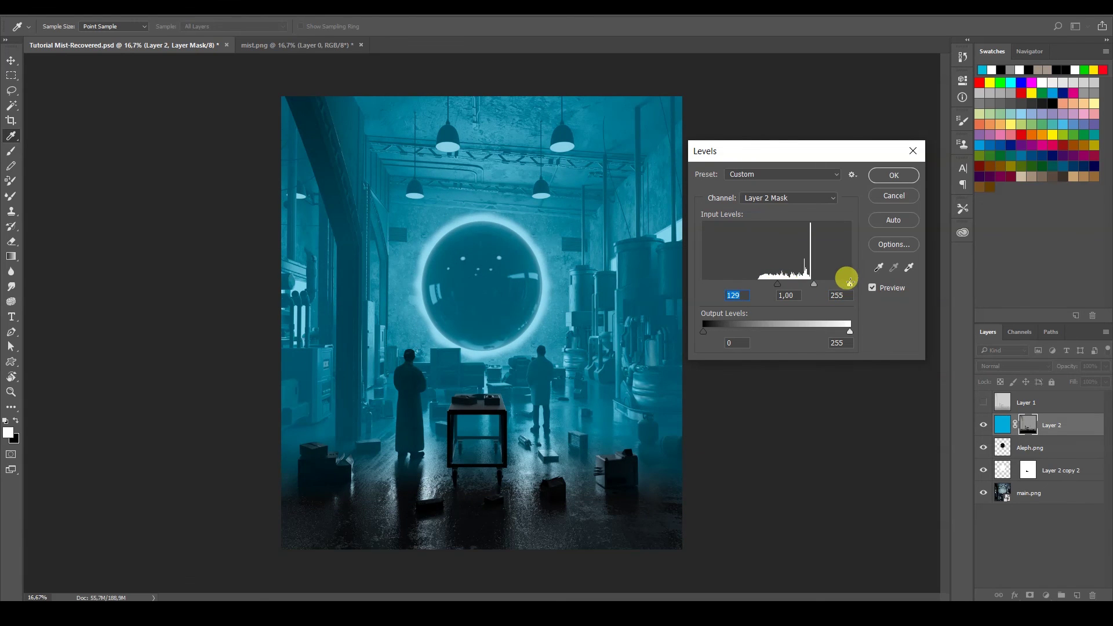
pyautogui.moveTo(849, 283)
pyautogui.mouseDown()
pyautogui.moveTo(820, 288)
pyautogui.moveTo(858, 282)
pyautogui.moveTo(822, 286)
pyautogui.moveTo(852, 285)
pyautogui.moveTo(857, 301)
pyautogui.mouseUp()
pyautogui.moveTo(835, 335)
pyautogui.mouseDown()
pyautogui.moveTo(803, 336)
pyautogui.moveTo(824, 334)
pyautogui.mouseUp()
pyautogui.click(896, 177)
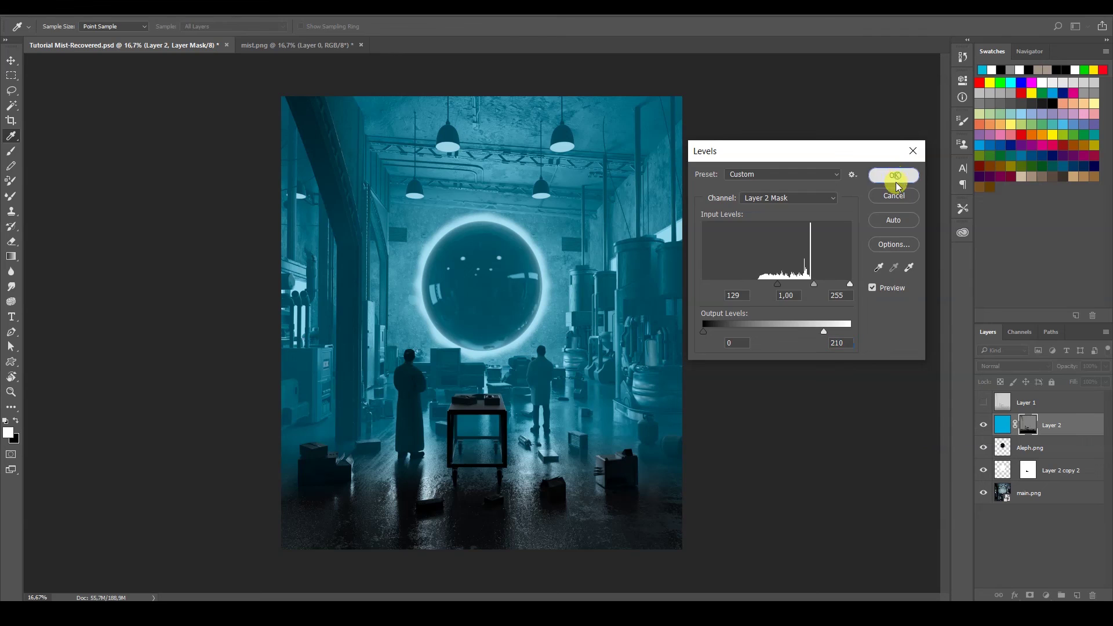
pyautogui.press('v')
pyautogui.click(997, 426)
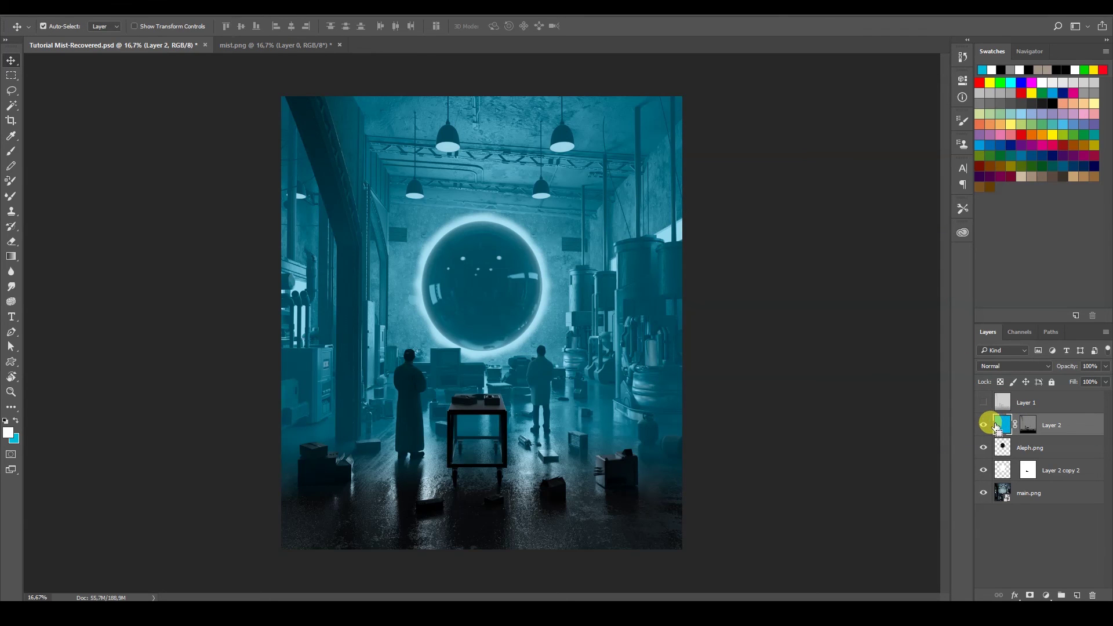
# - Duplicate Layer 2 with an Alt-drag, then delete the copy again
pyautogui.keyDown('alt'); pyautogui.moveTo(997, 428); pyautogui.dragTo(1004, 400); pyautogui.keyUp('alt')
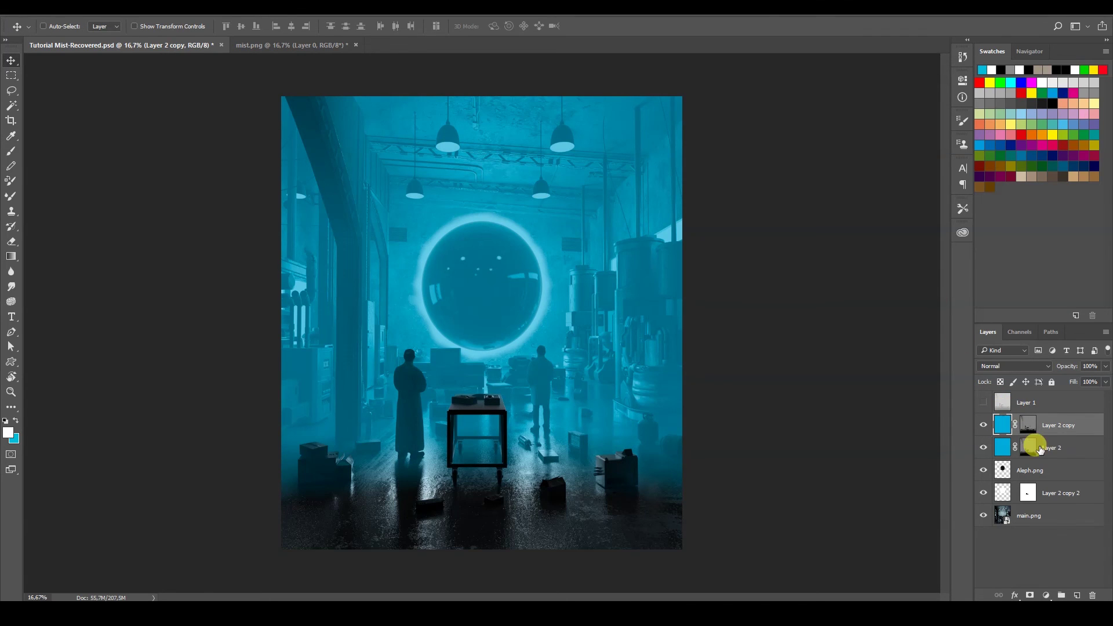
pyautogui.click(1092, 596)
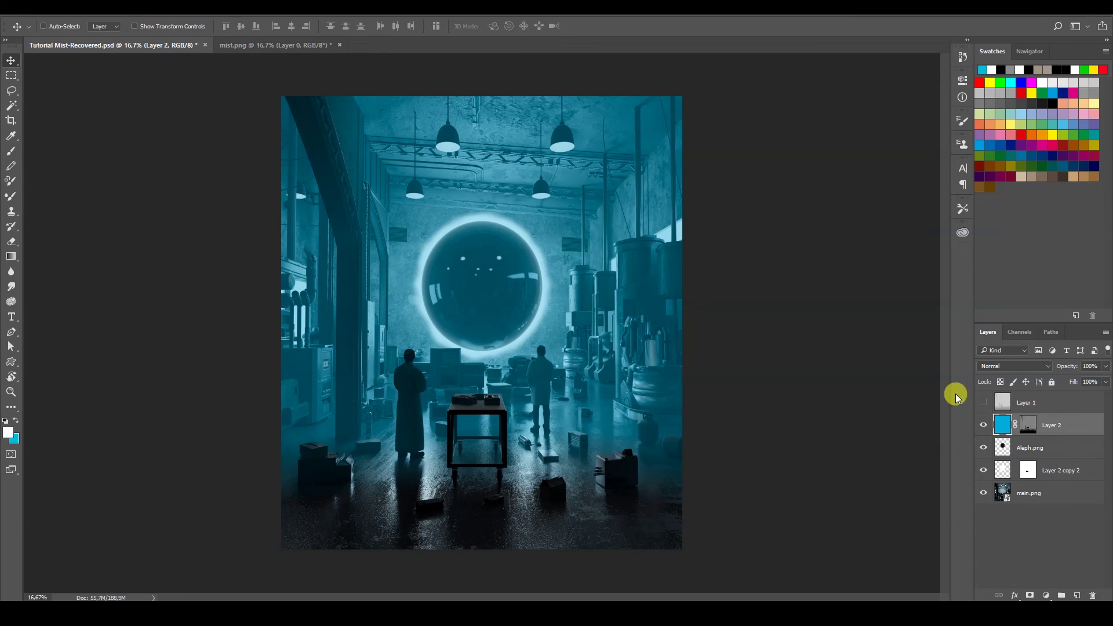